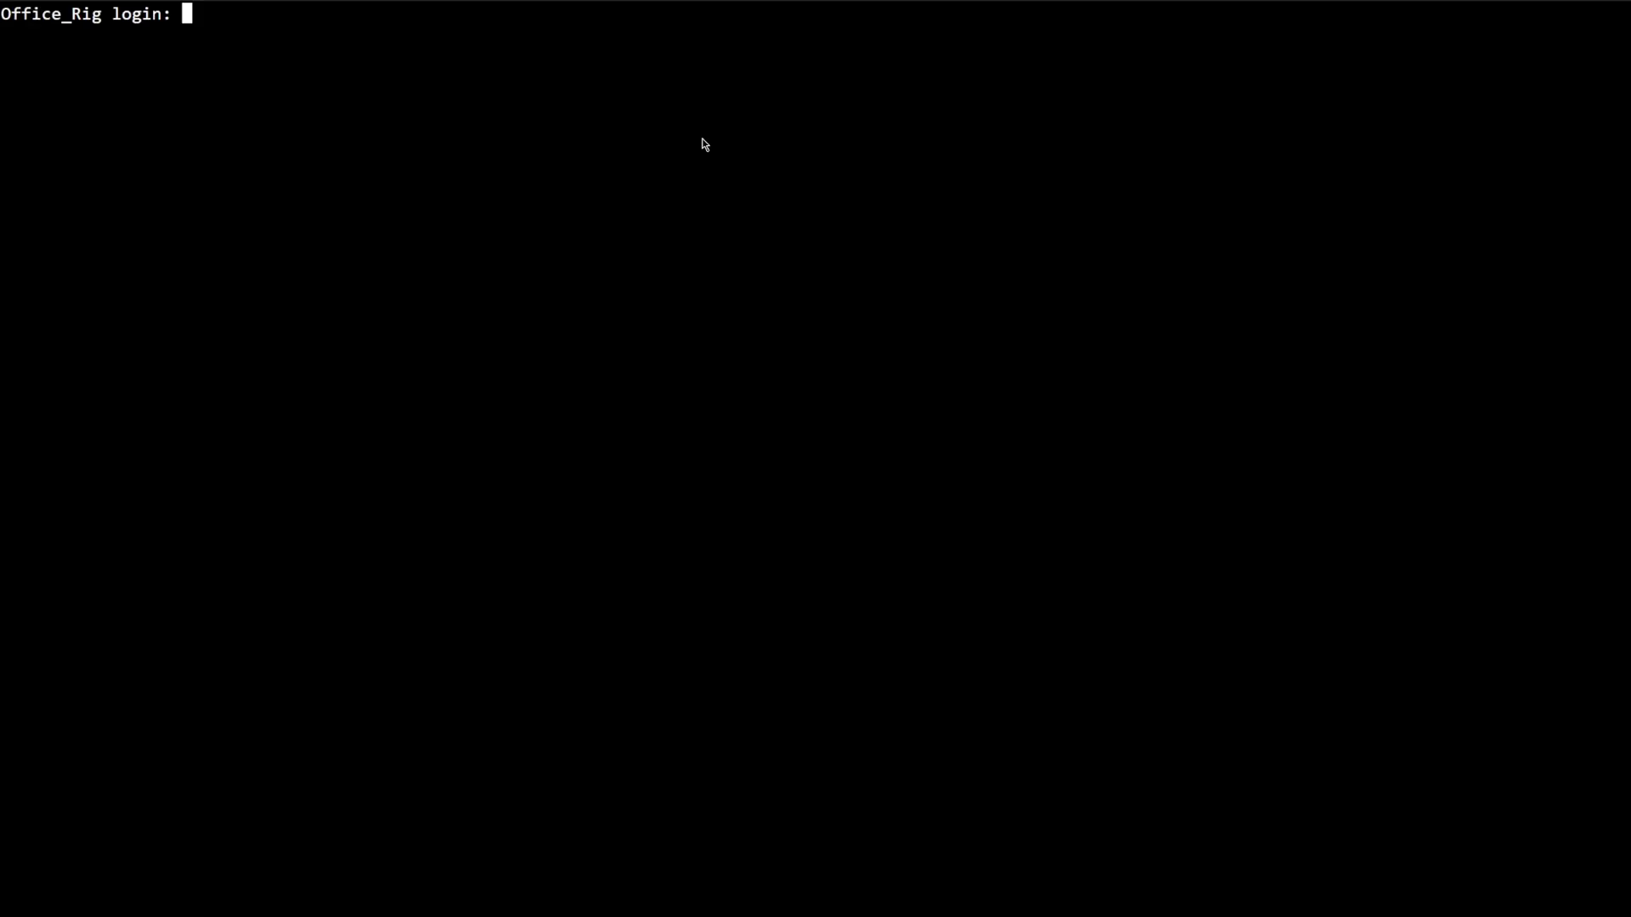
Step: Sign in to the Office_Rig console with the username 'user'
type("user")
key("Return")
key("Return")
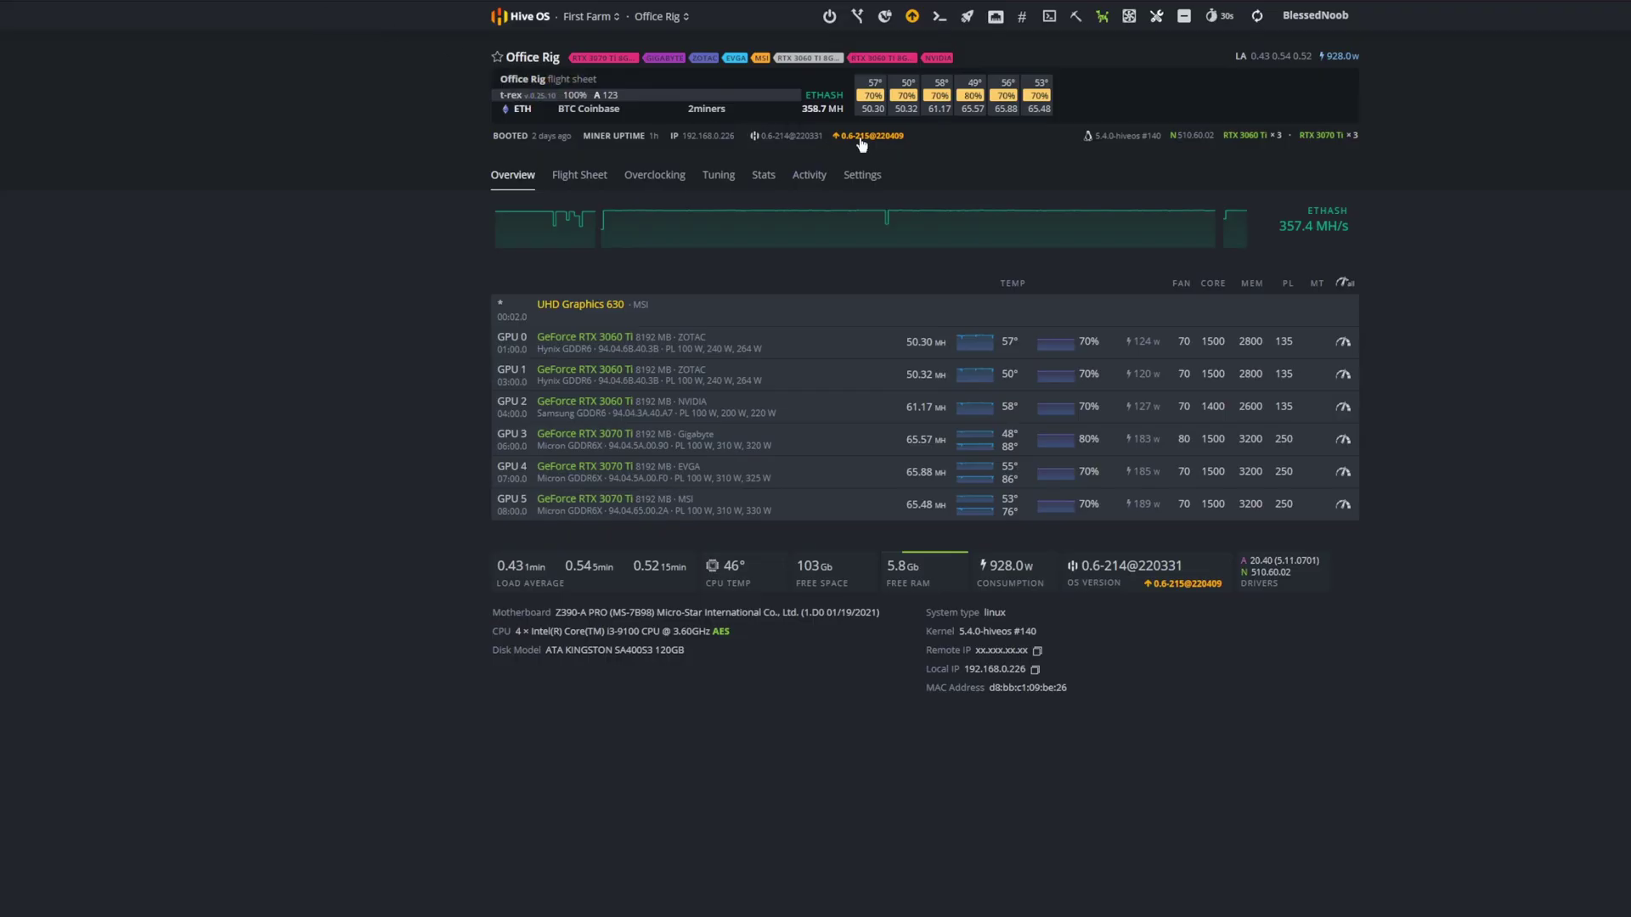
left_click(871, 136)
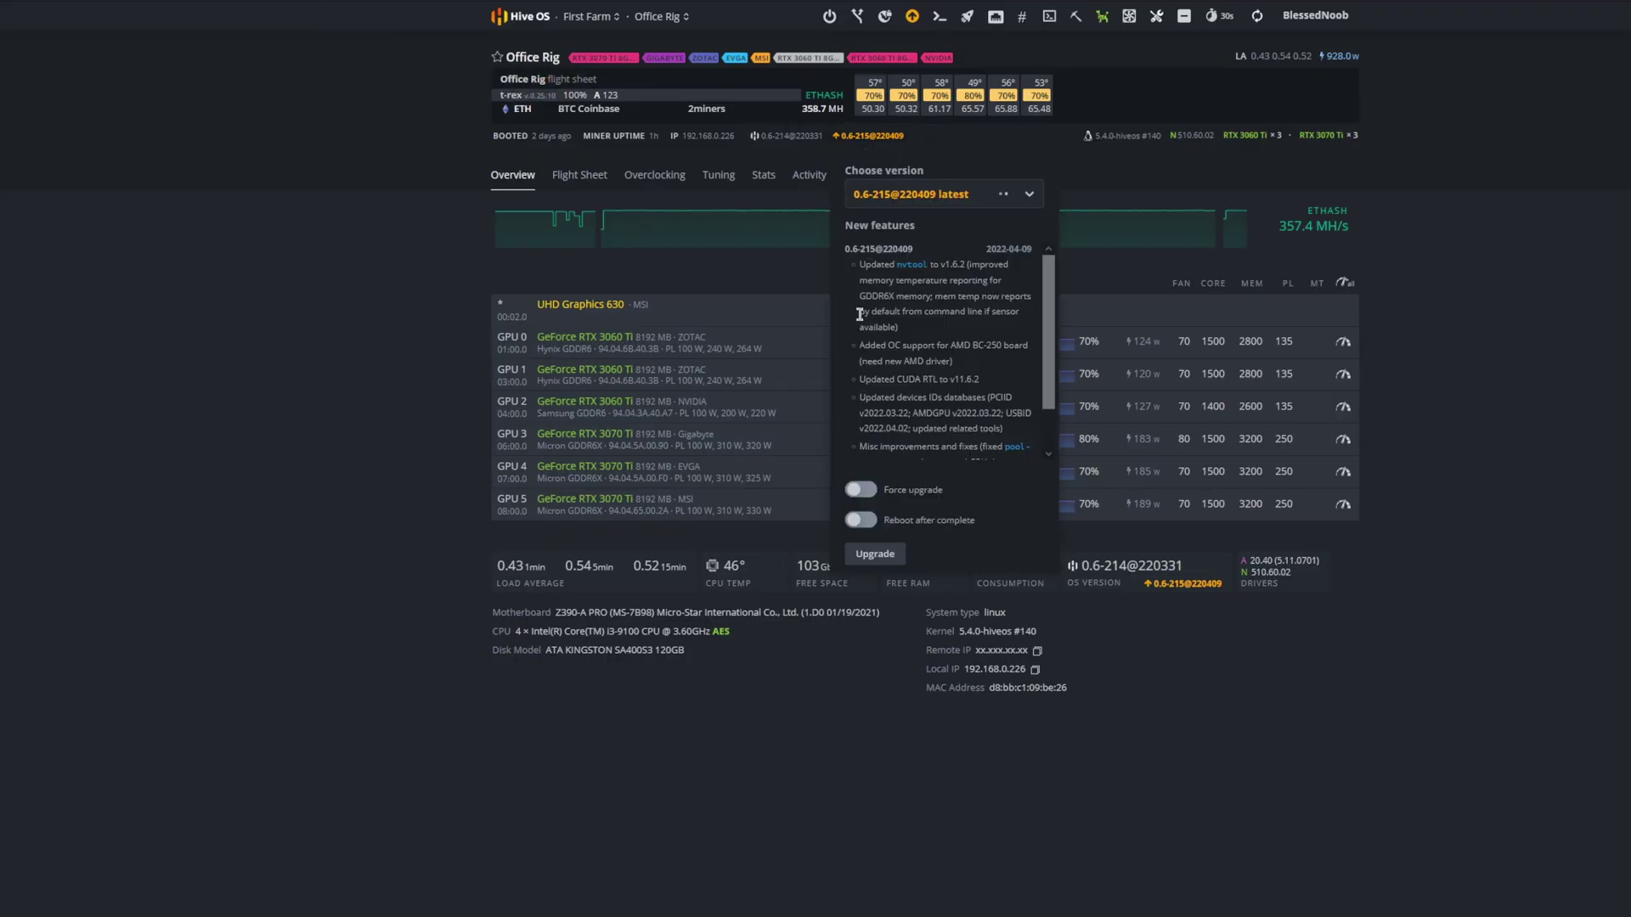
scroll(945, 324, "down", 5)
left_click(400, 274)
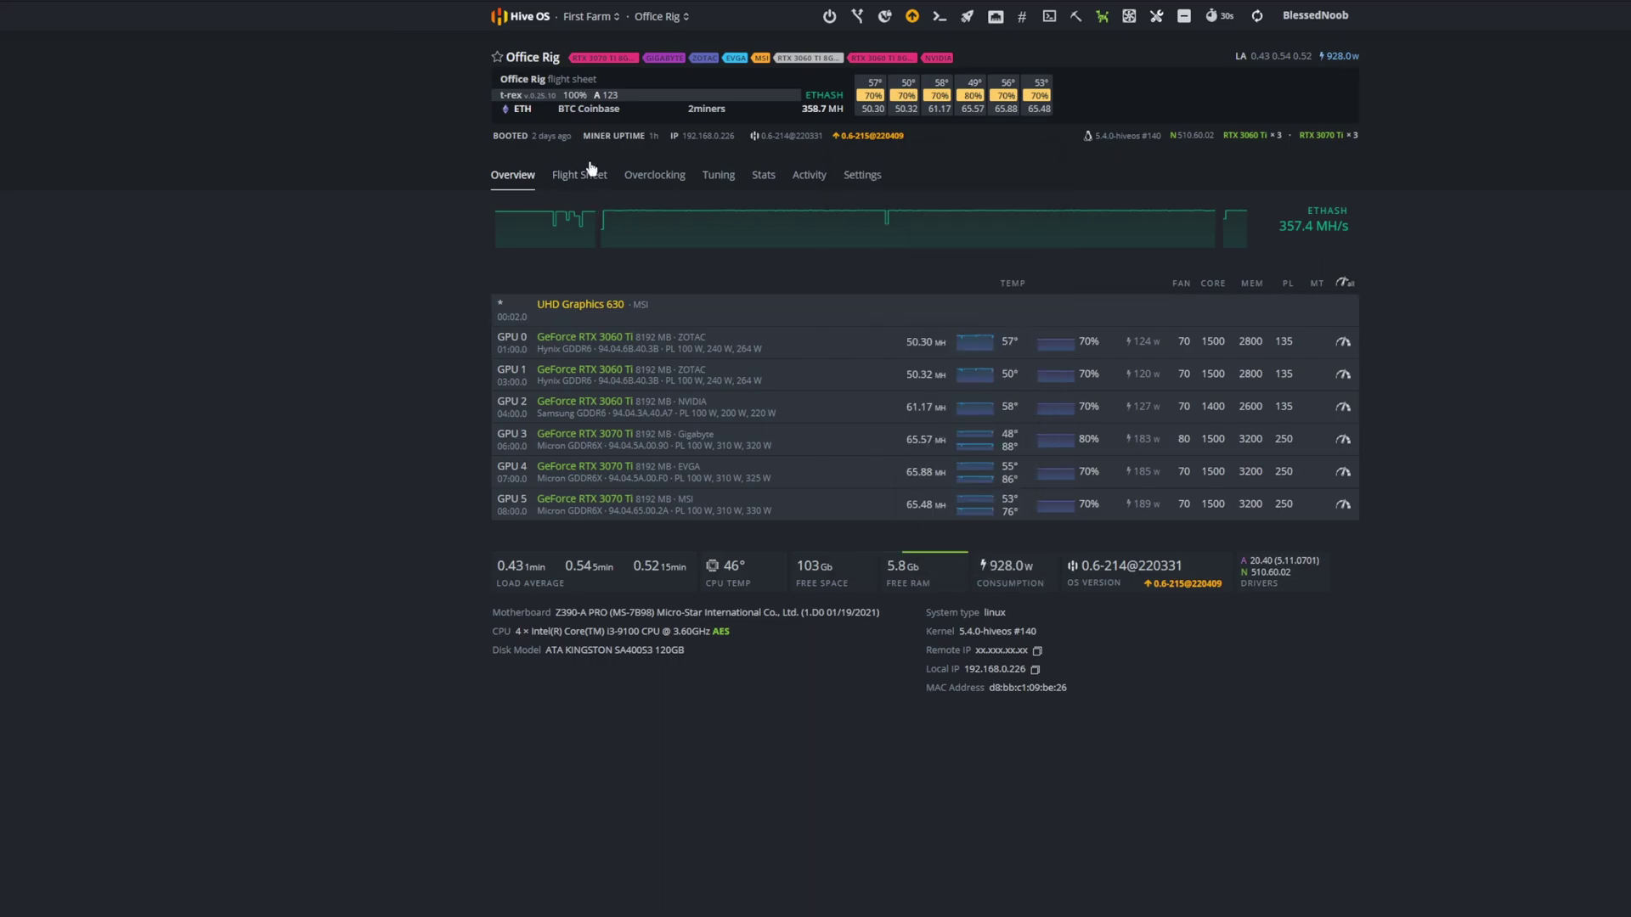
left_click(586, 16)
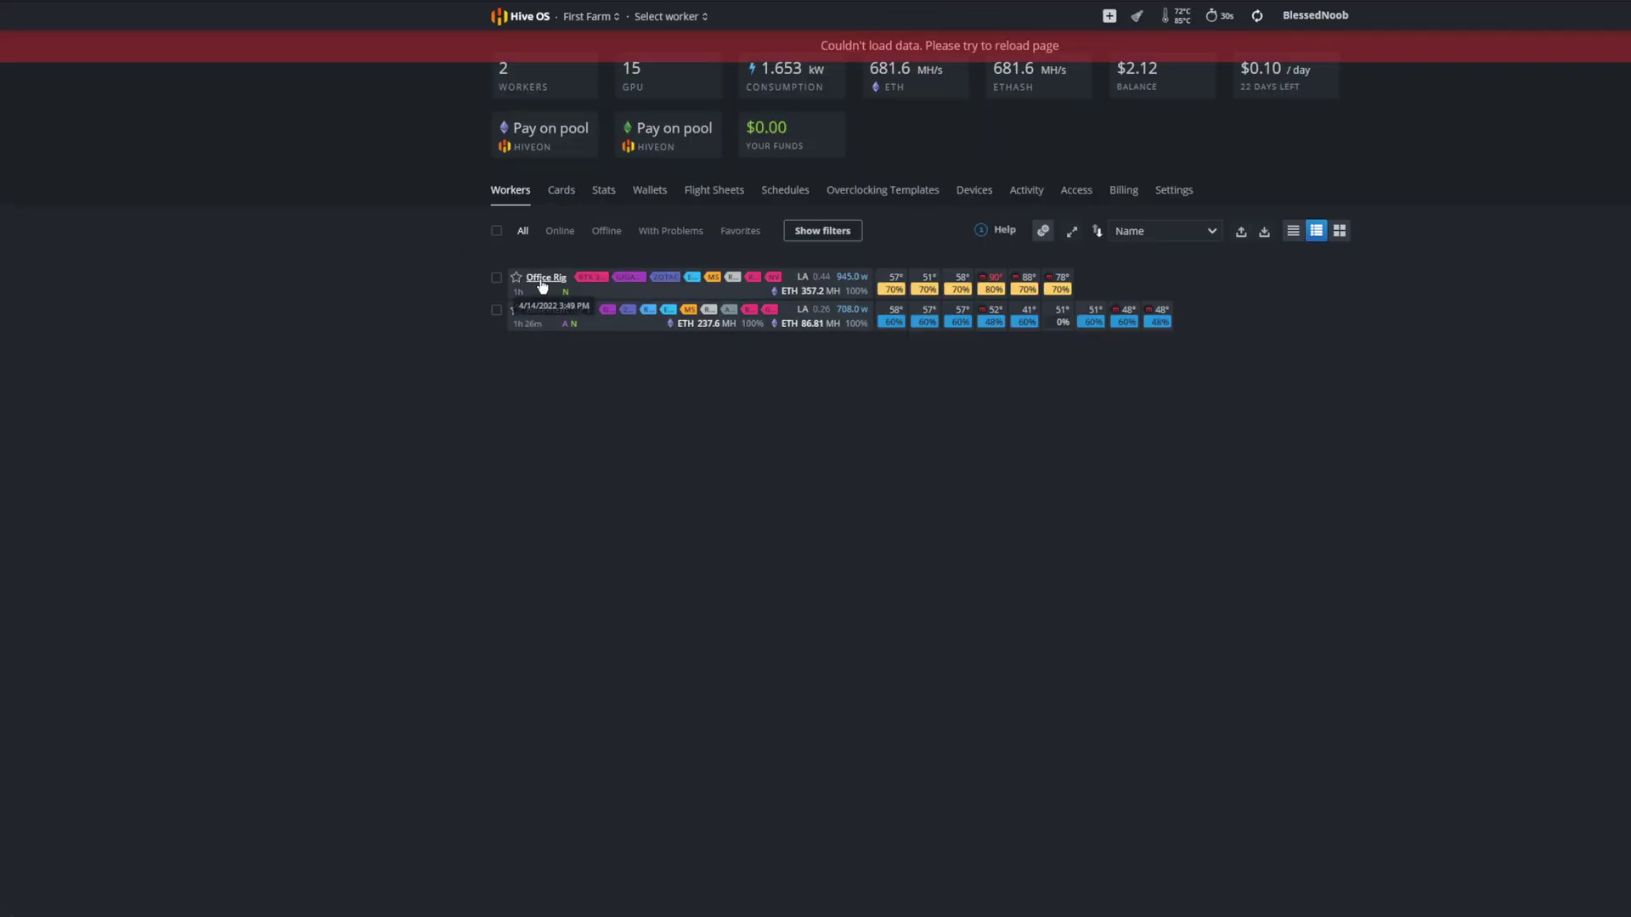
left_click(547, 278)
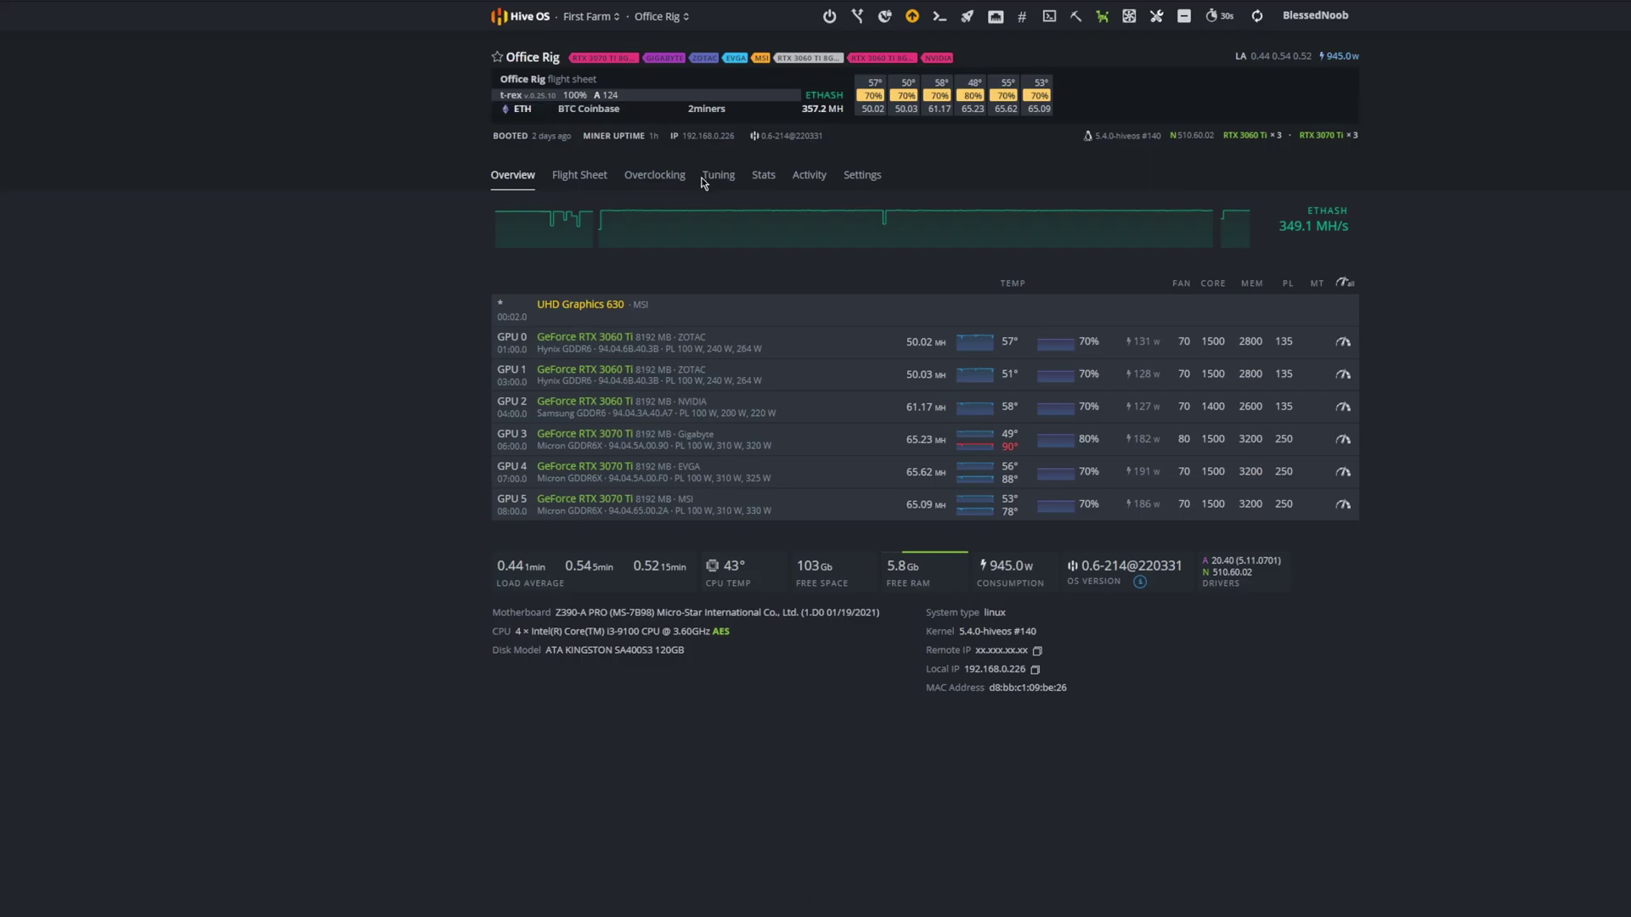
Step: Log back into the Office_Rig web shell as 'user'
left_click(706, 145)
type("user")
key("Return")
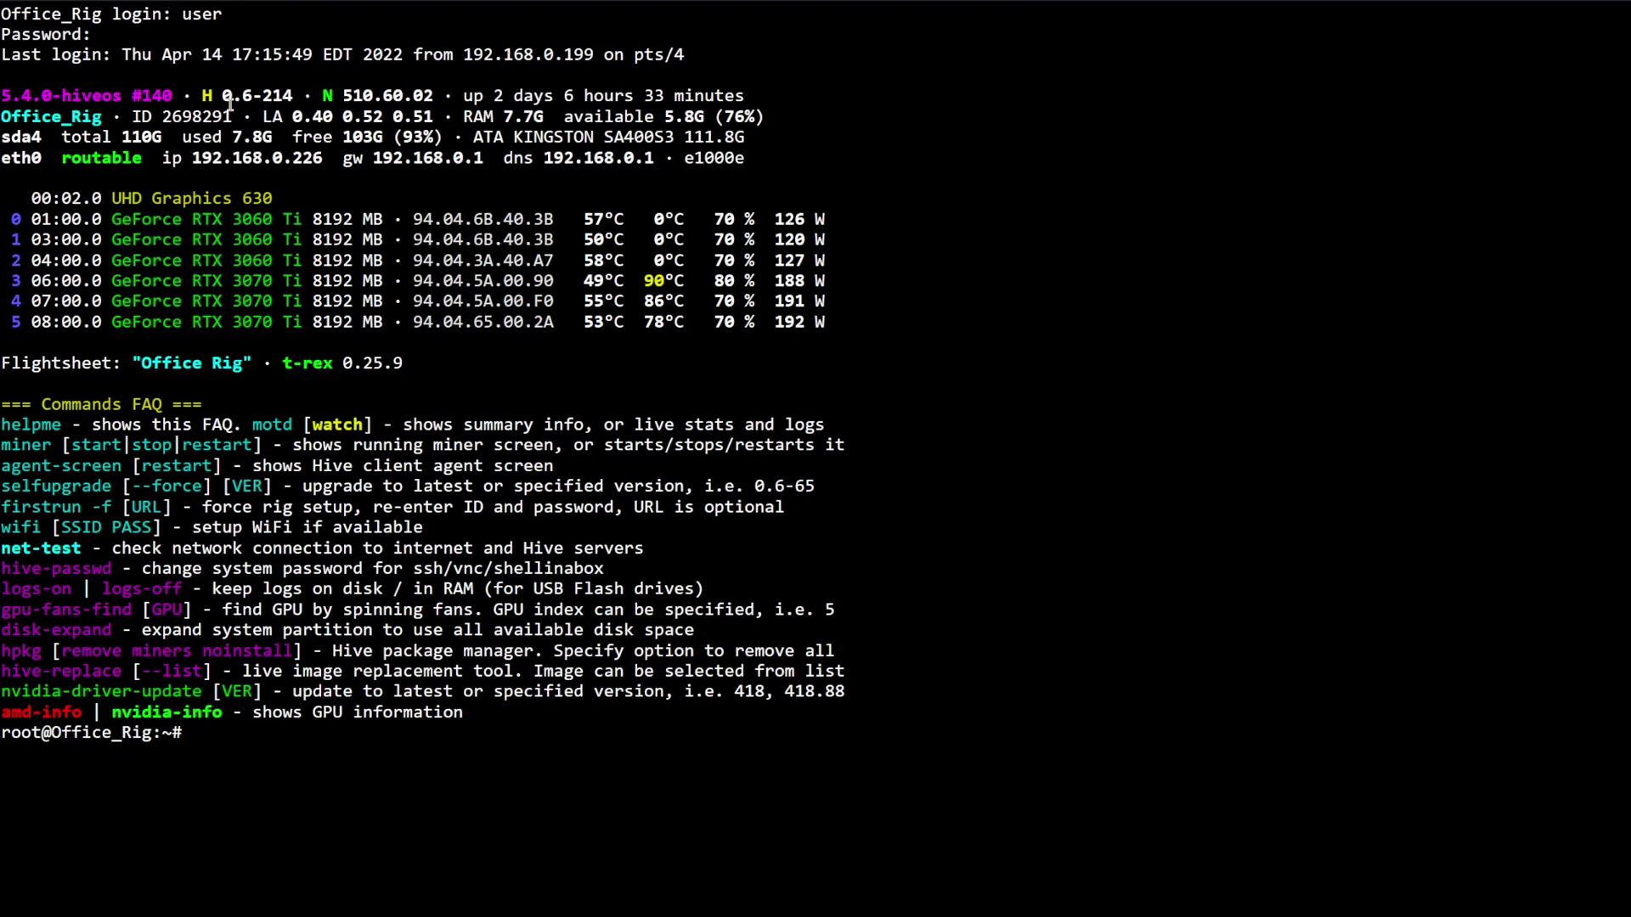
Step: View the live T-Rex miner output with 'miner', then detach back to the root prompt
type("miner")
key("Return")
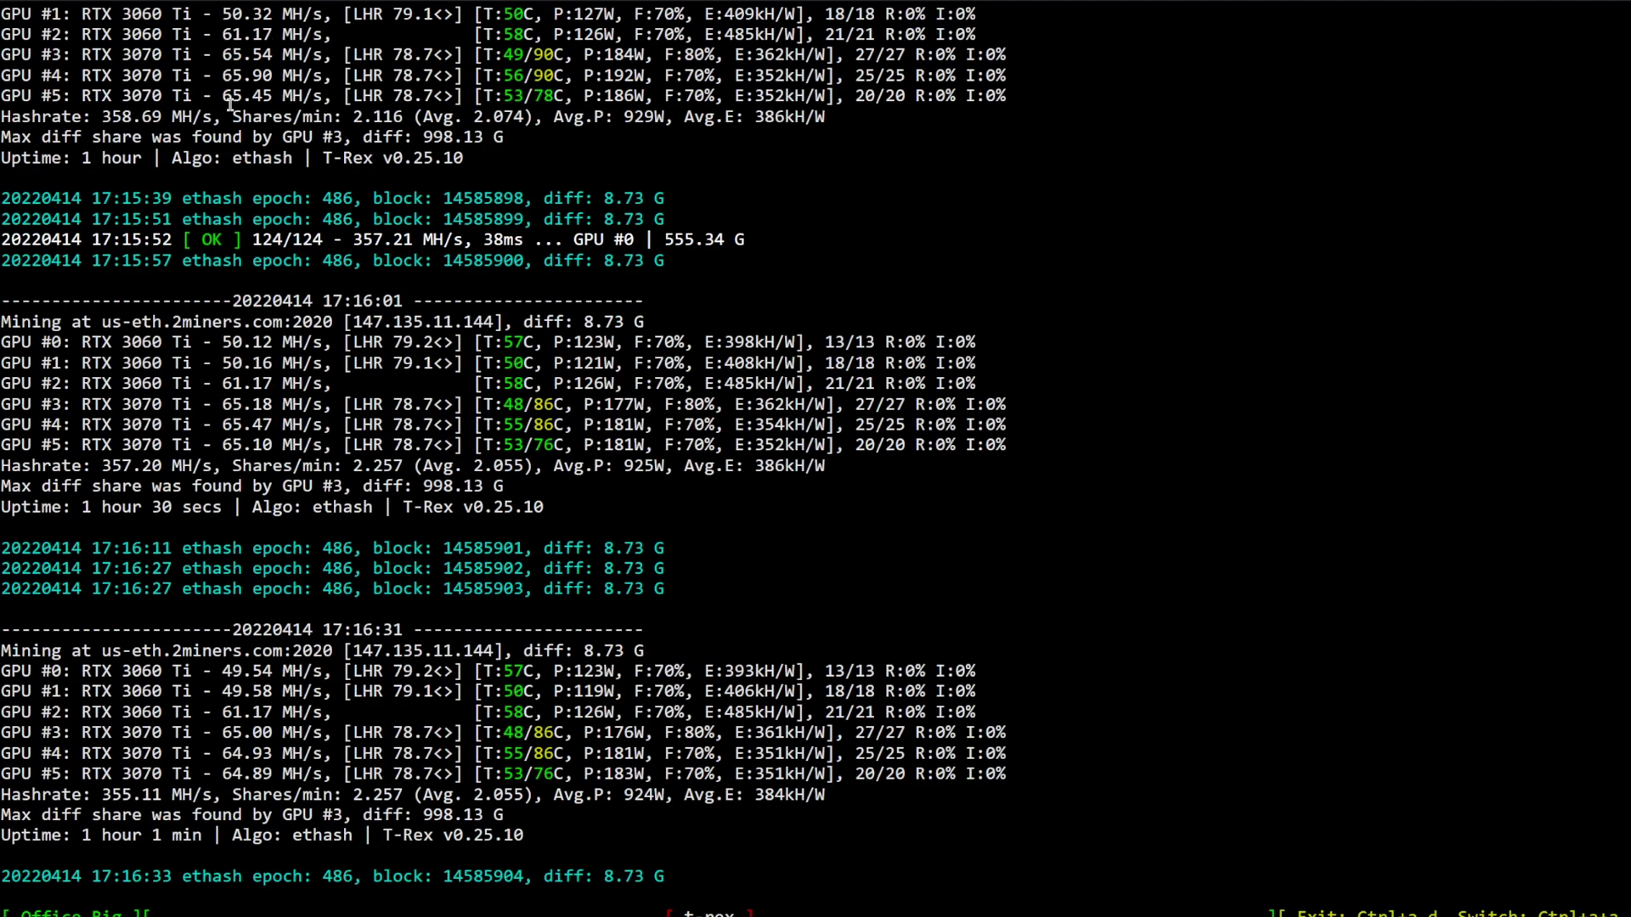
key("ctrl+a")
key("d")
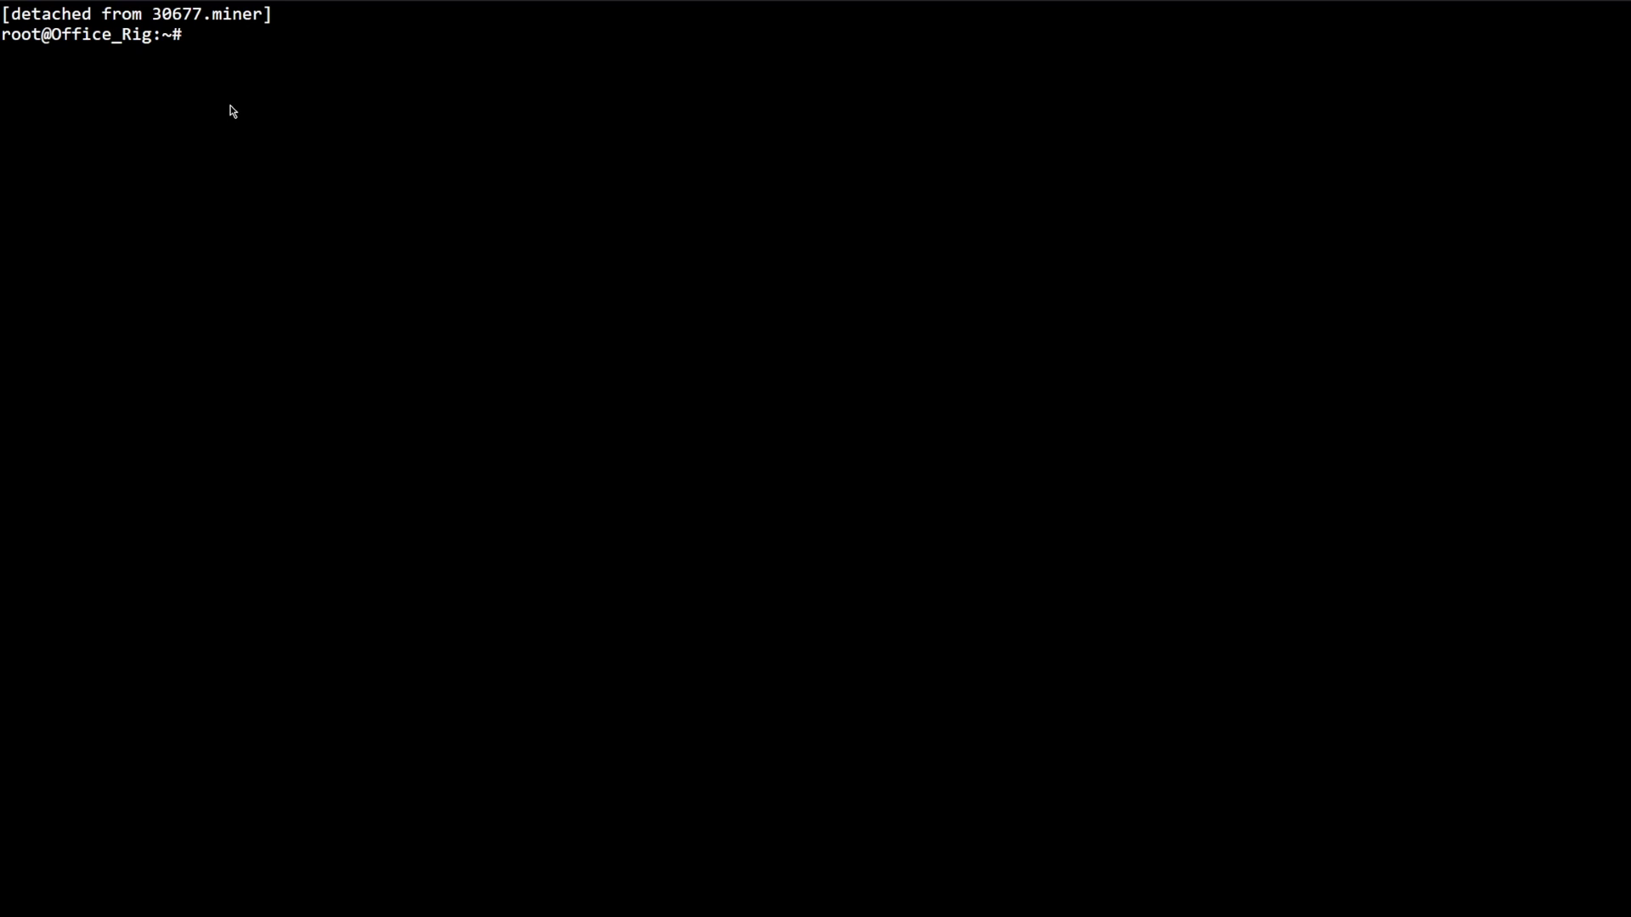
Step: Paste the copied T-Rex 0.25.10 update-and-restart command into the Office_Rig terminal
right_click(203, 49)
left_click(287, 119)
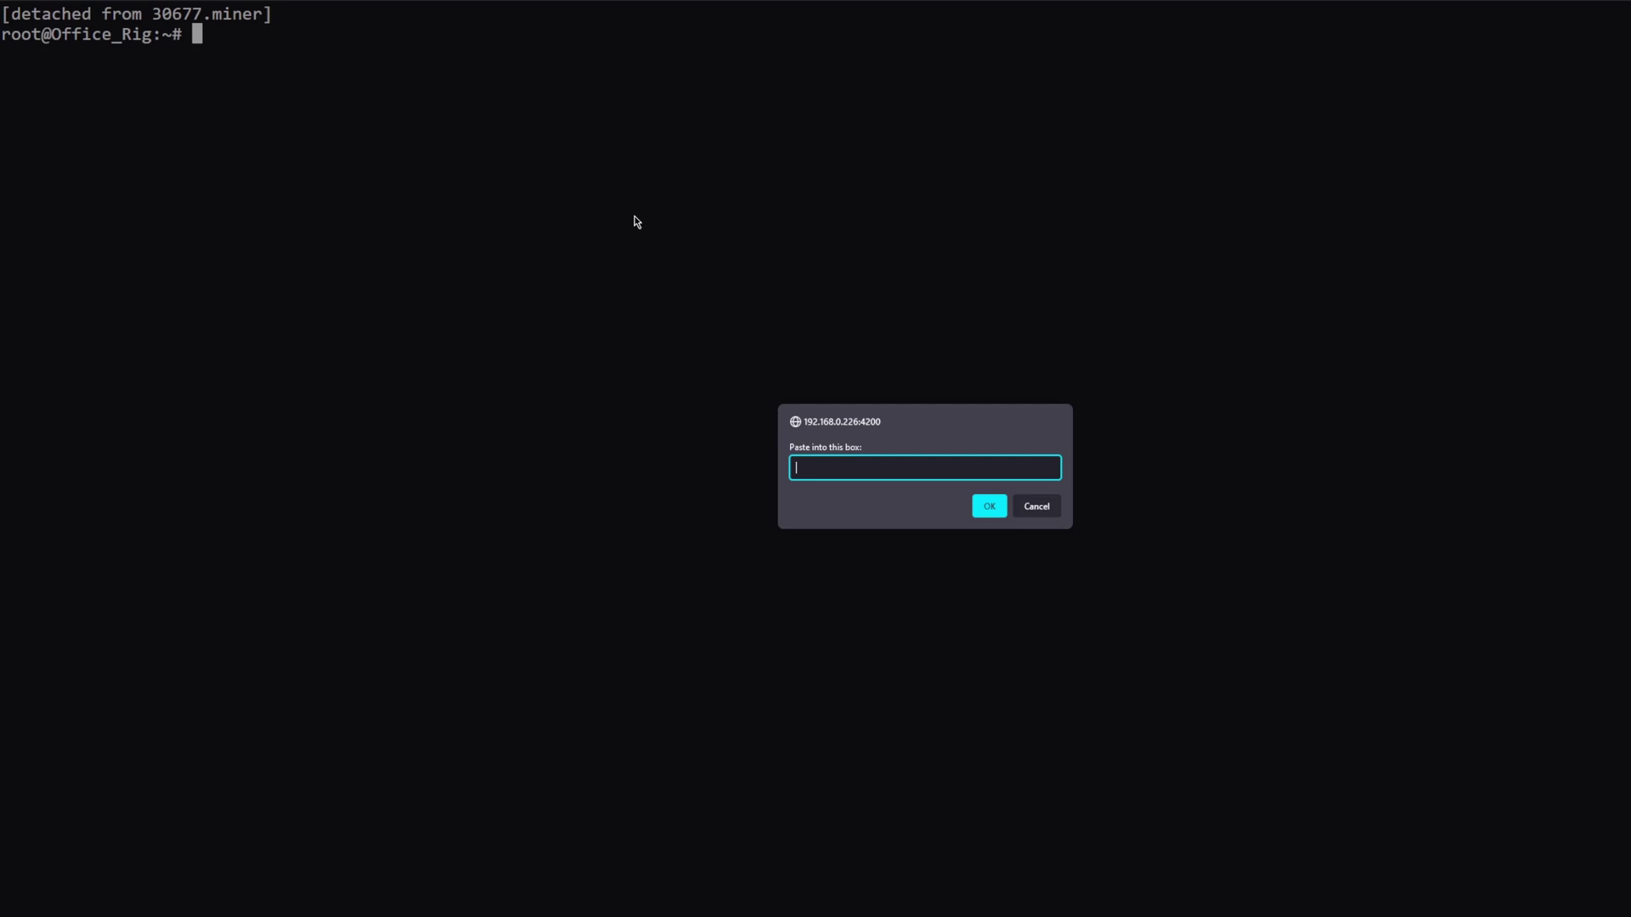
key("ctrl+v")
left_click(990, 513)
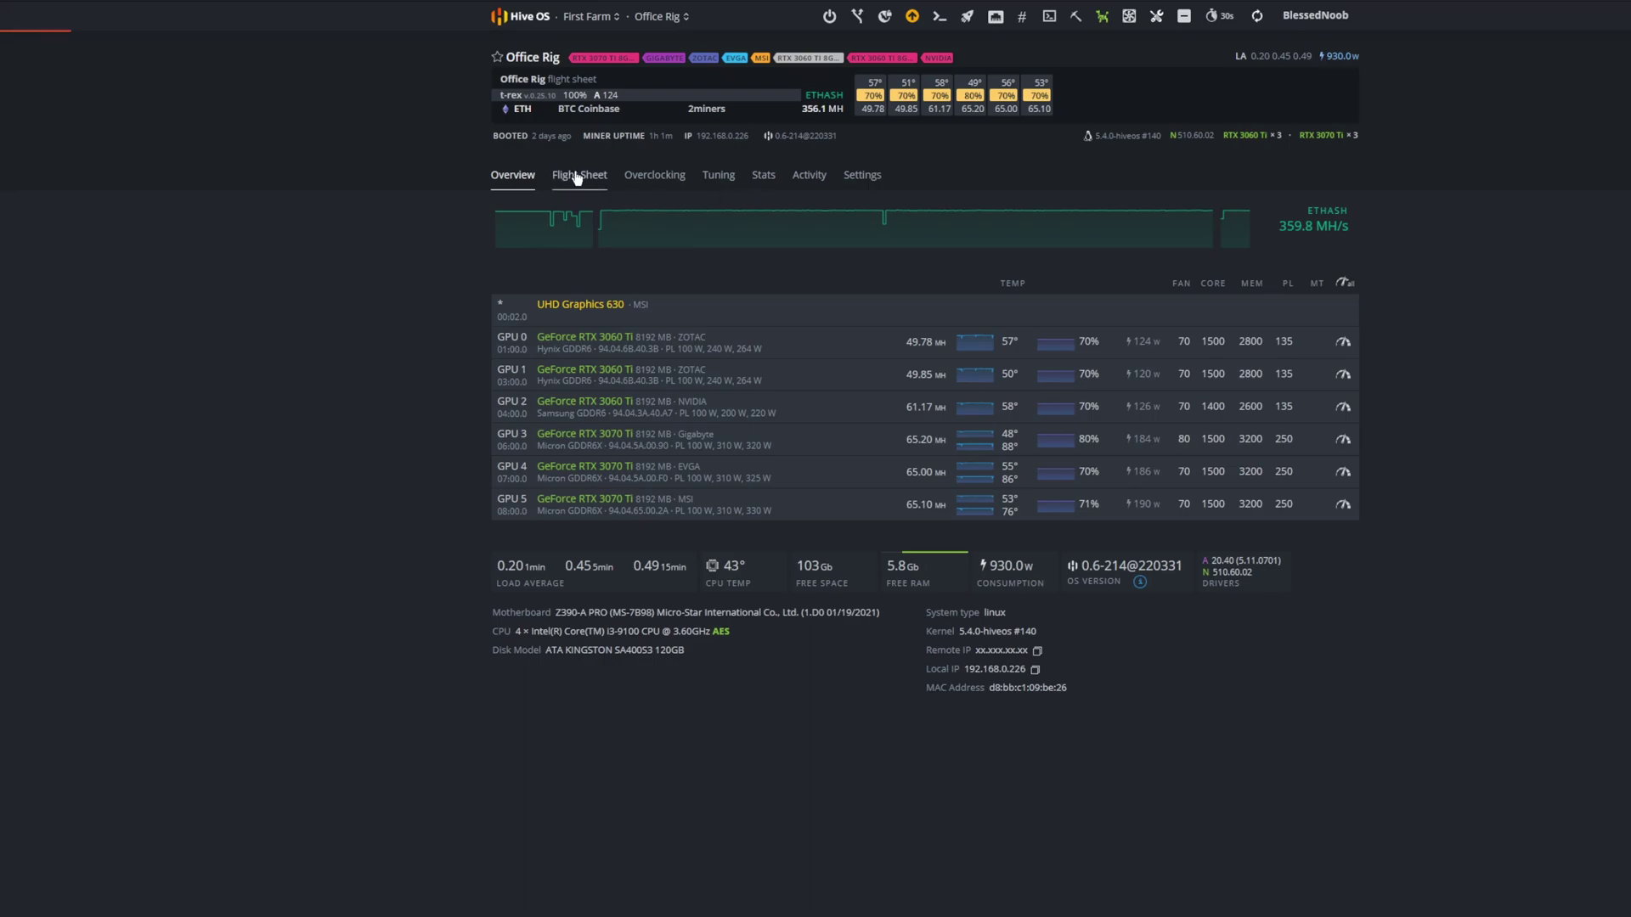
Step: Edit the Office Rig's ETH/2miners flight sheet, leaving T-Rex Miner selected
left_click(574, 175)
scroll(320, 309, "down", 2)
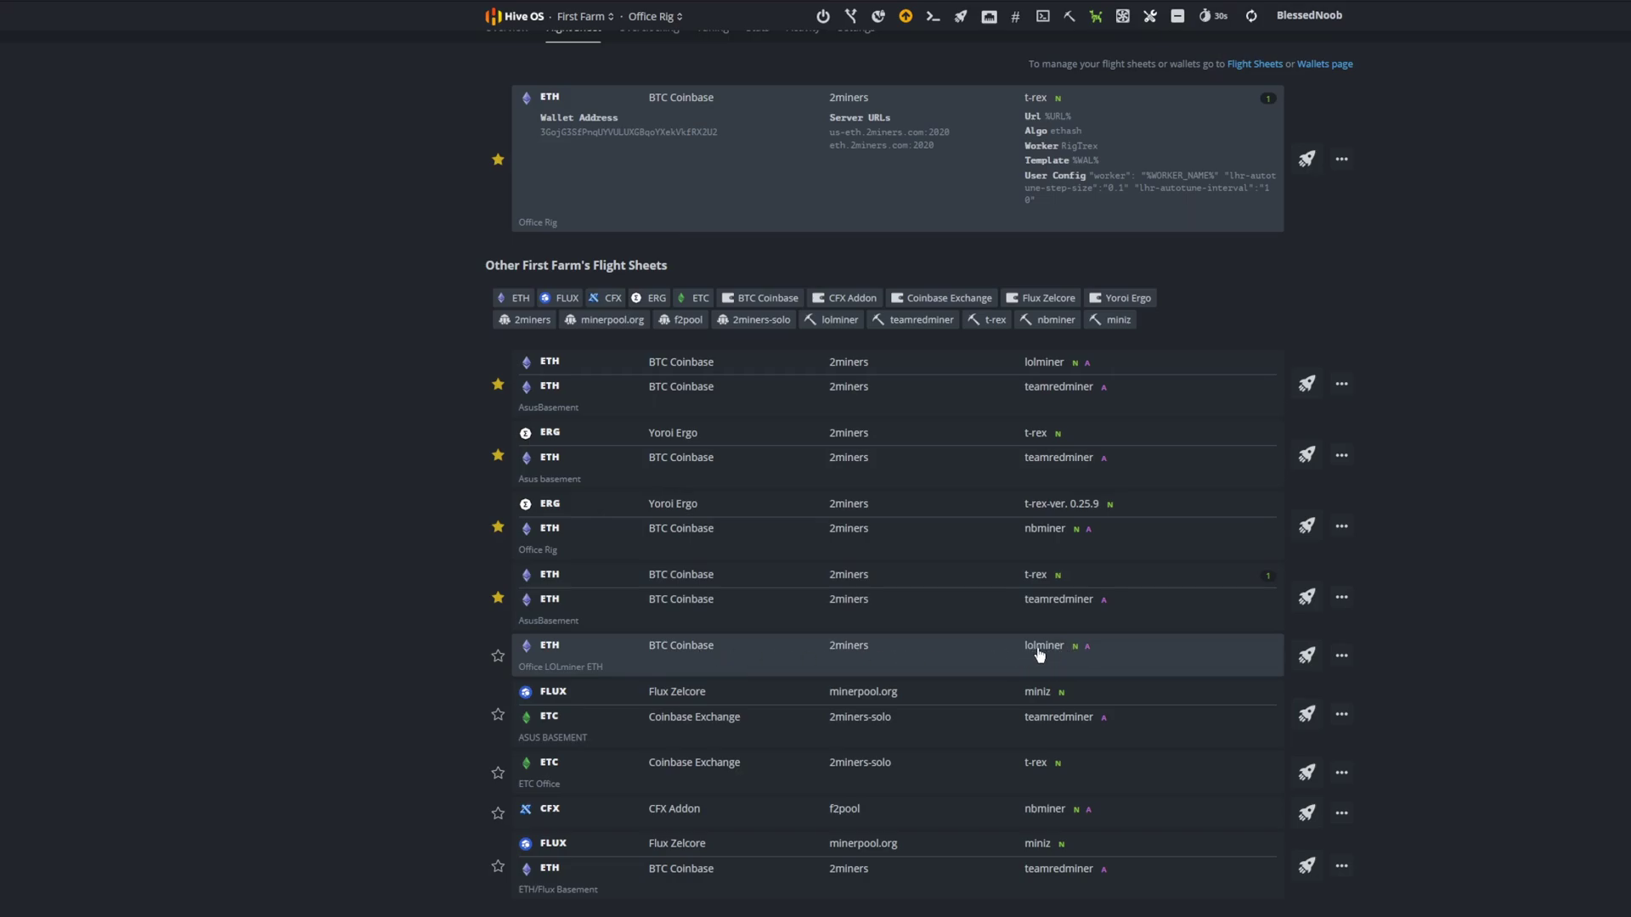
scroll(1053, 485, "up", 1)
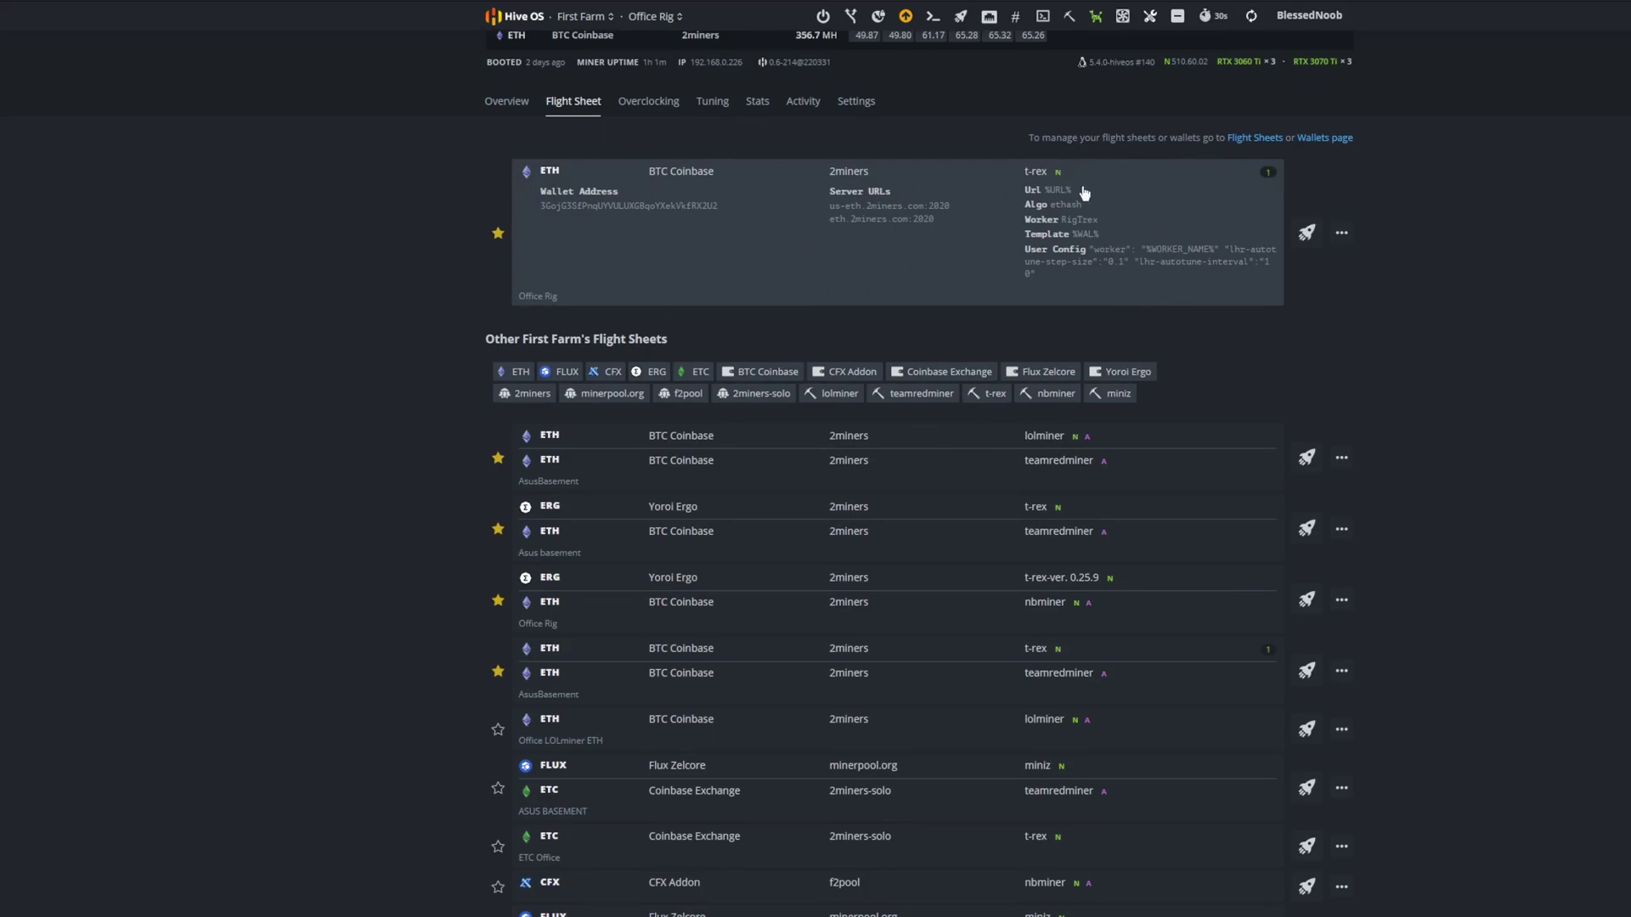
left_click(1341, 231)
left_click(1294, 260)
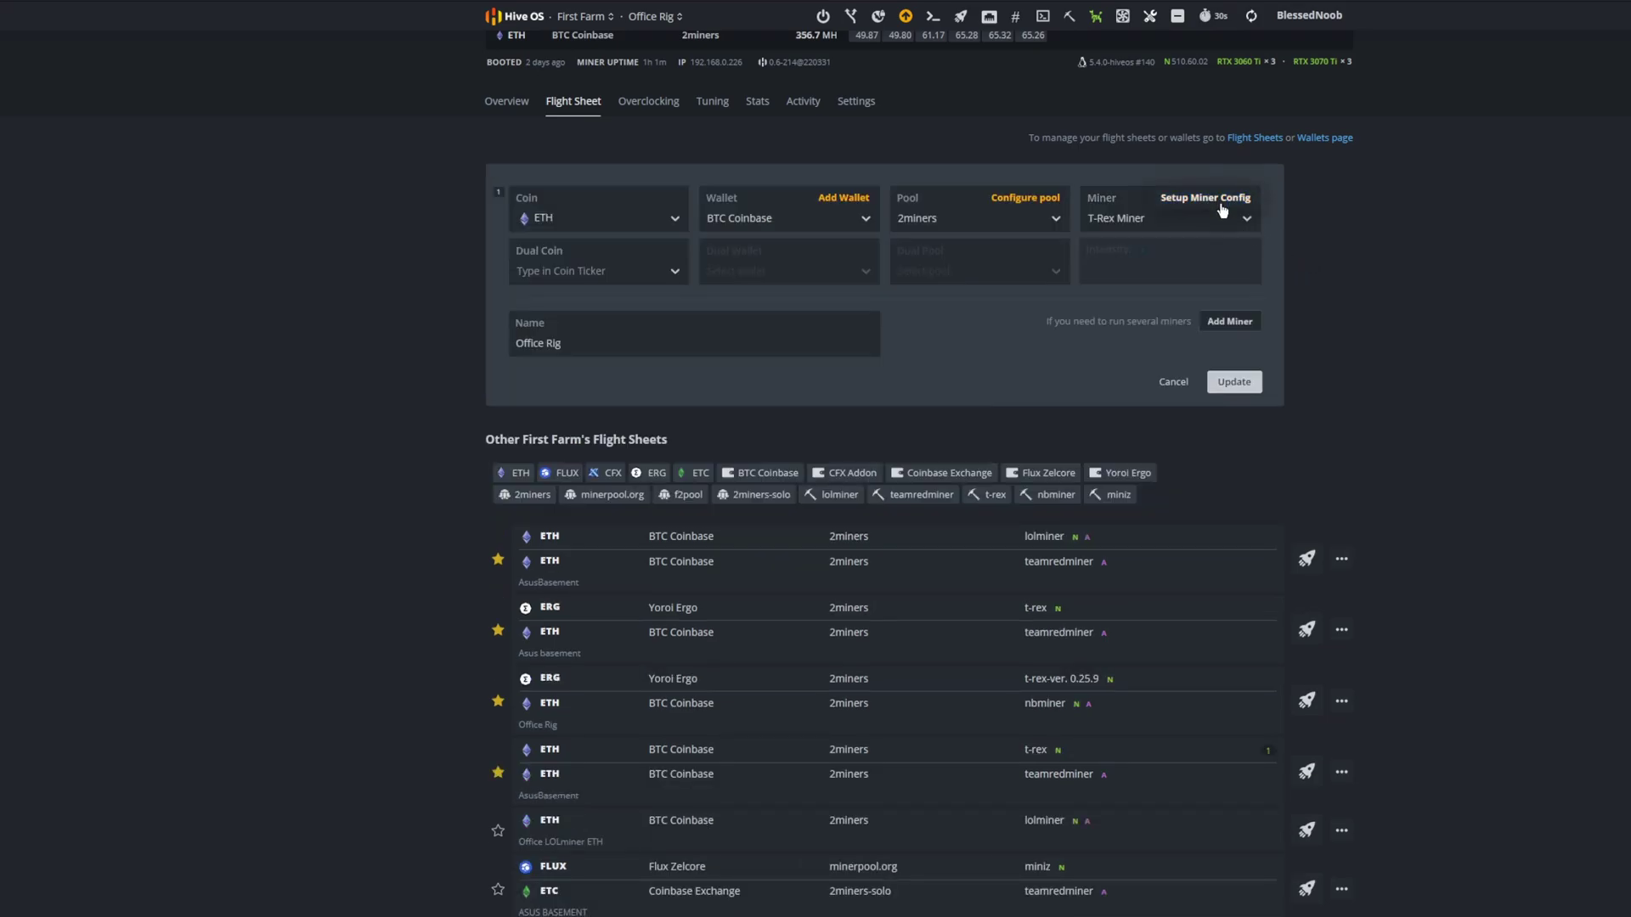
left_click(1145, 221)
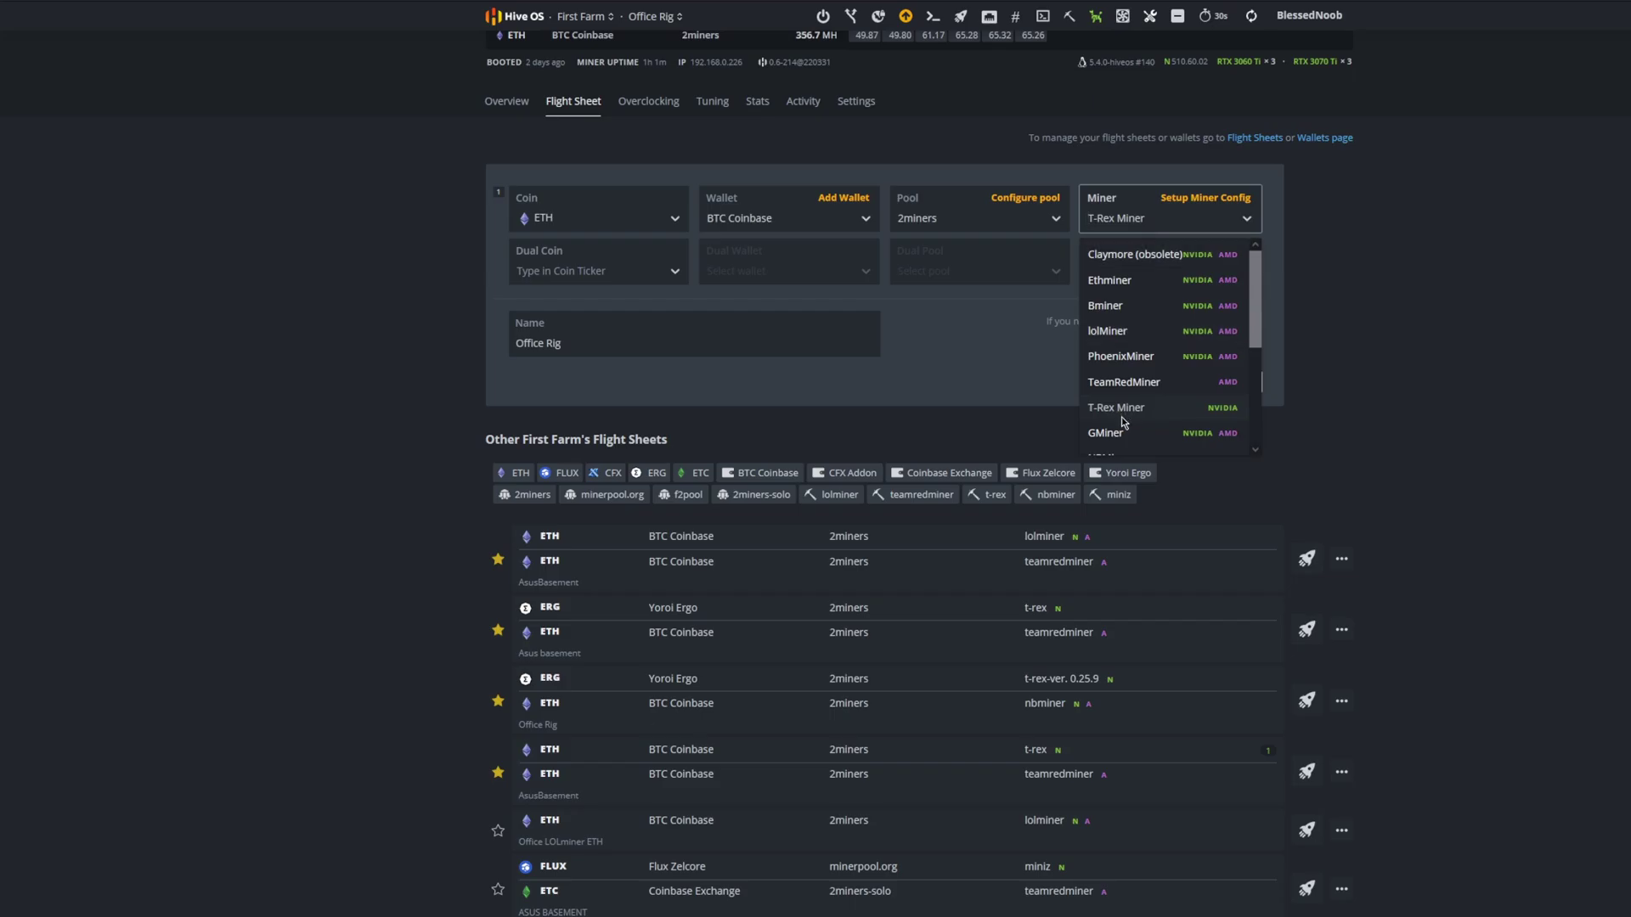
left_click(1194, 219)
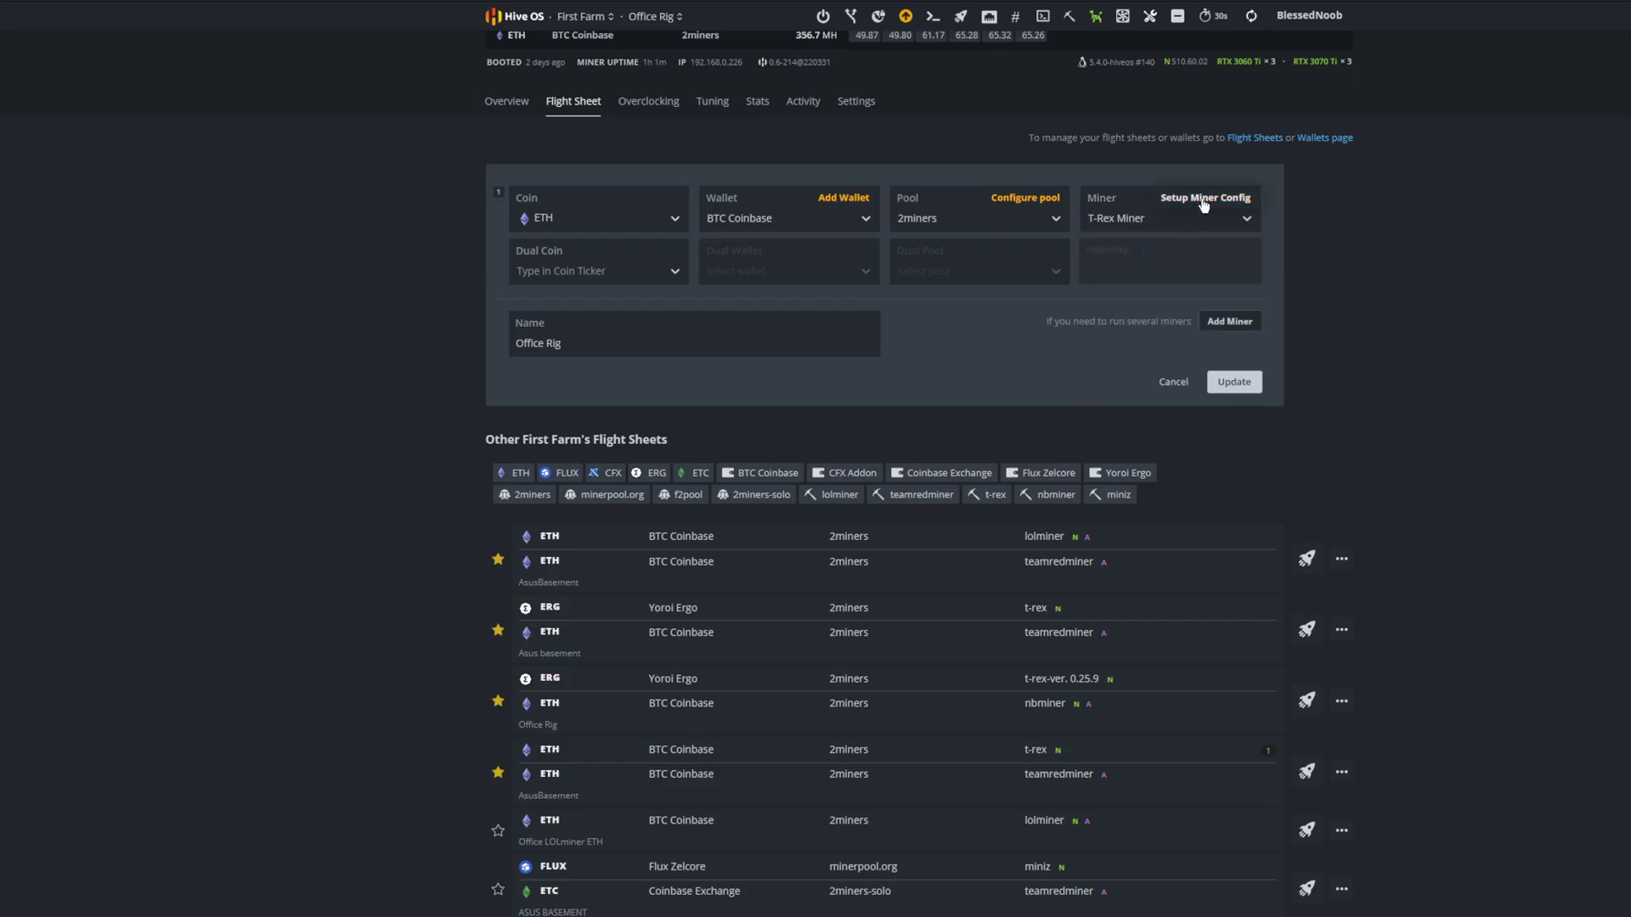
Step: Check the T-Rex version list and leave it at The latest without changes
left_click(1211, 200)
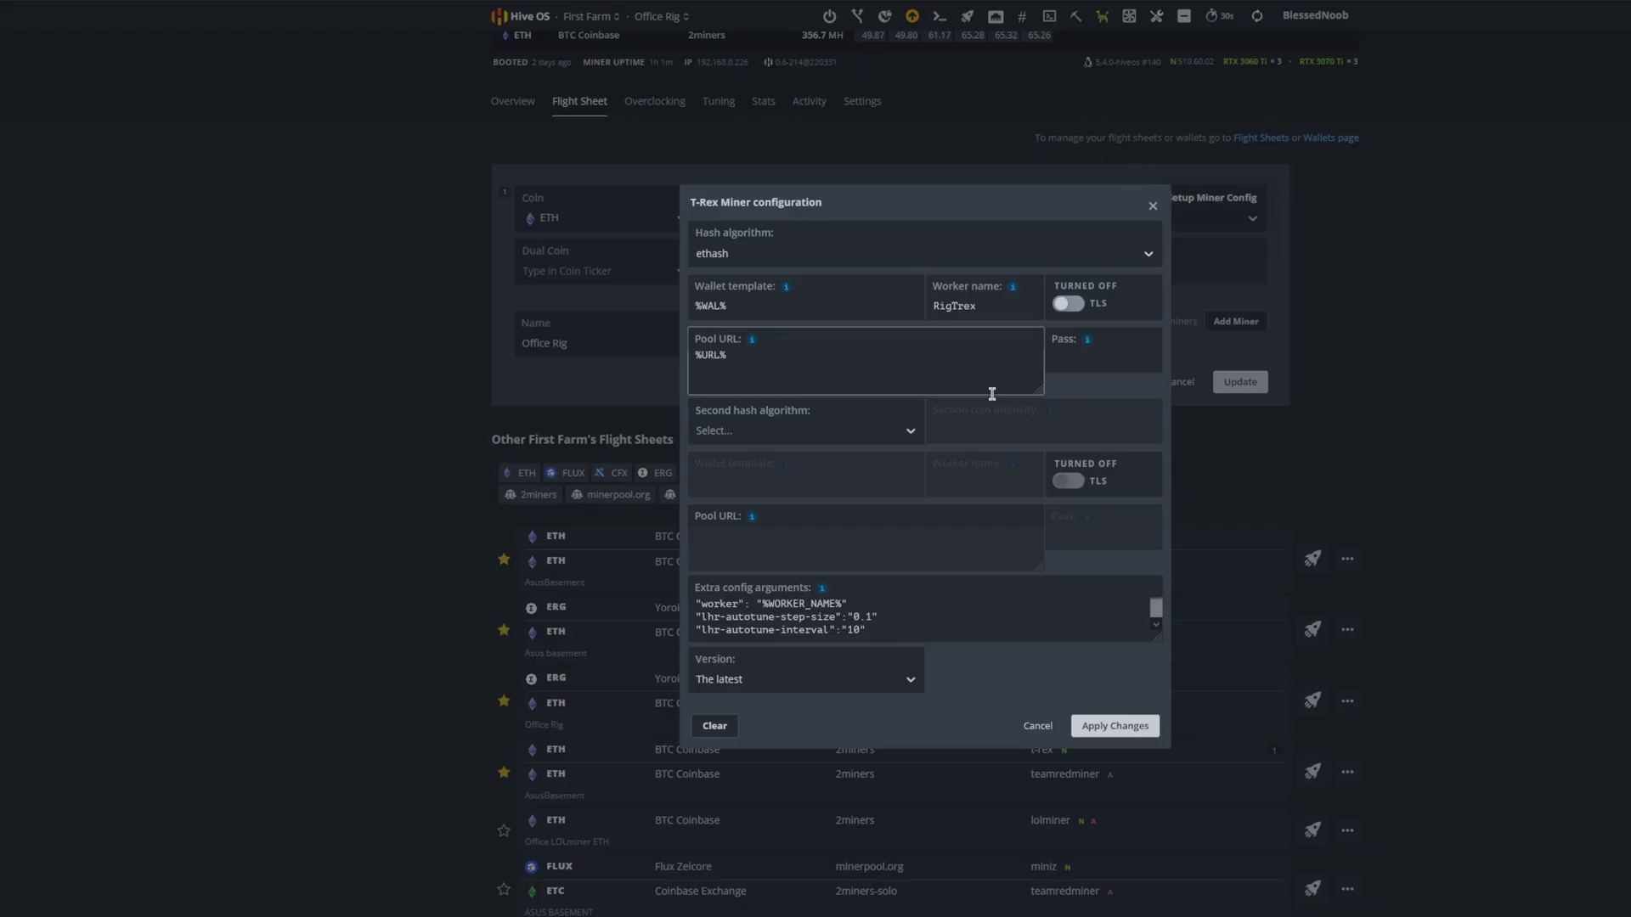
left_click(751, 681)
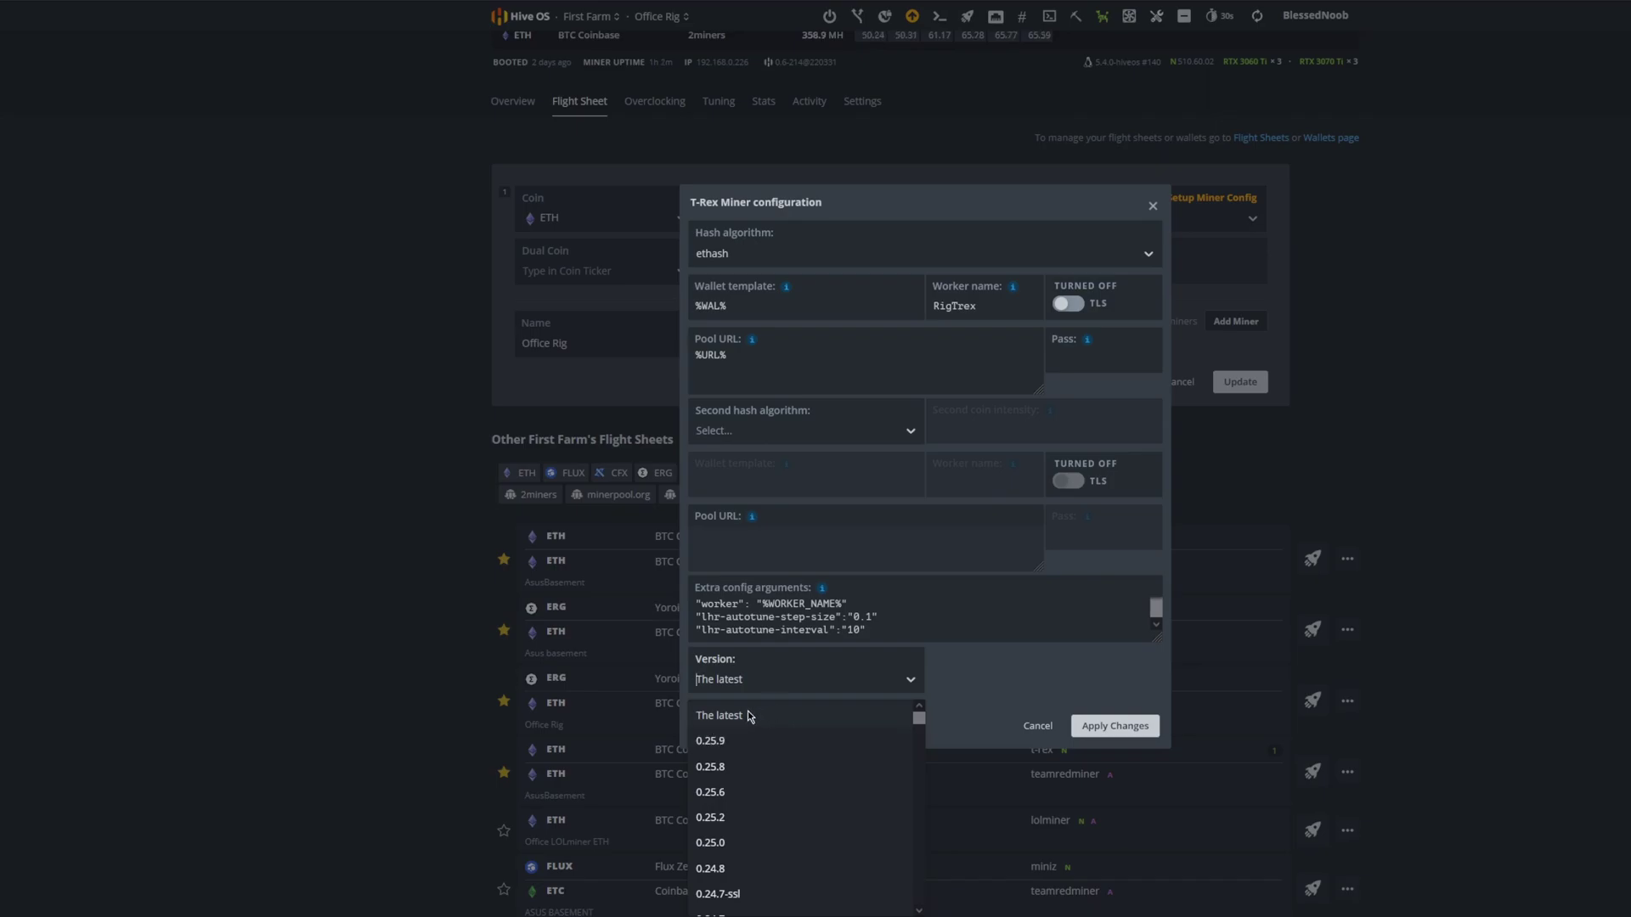
left_click(1011, 674)
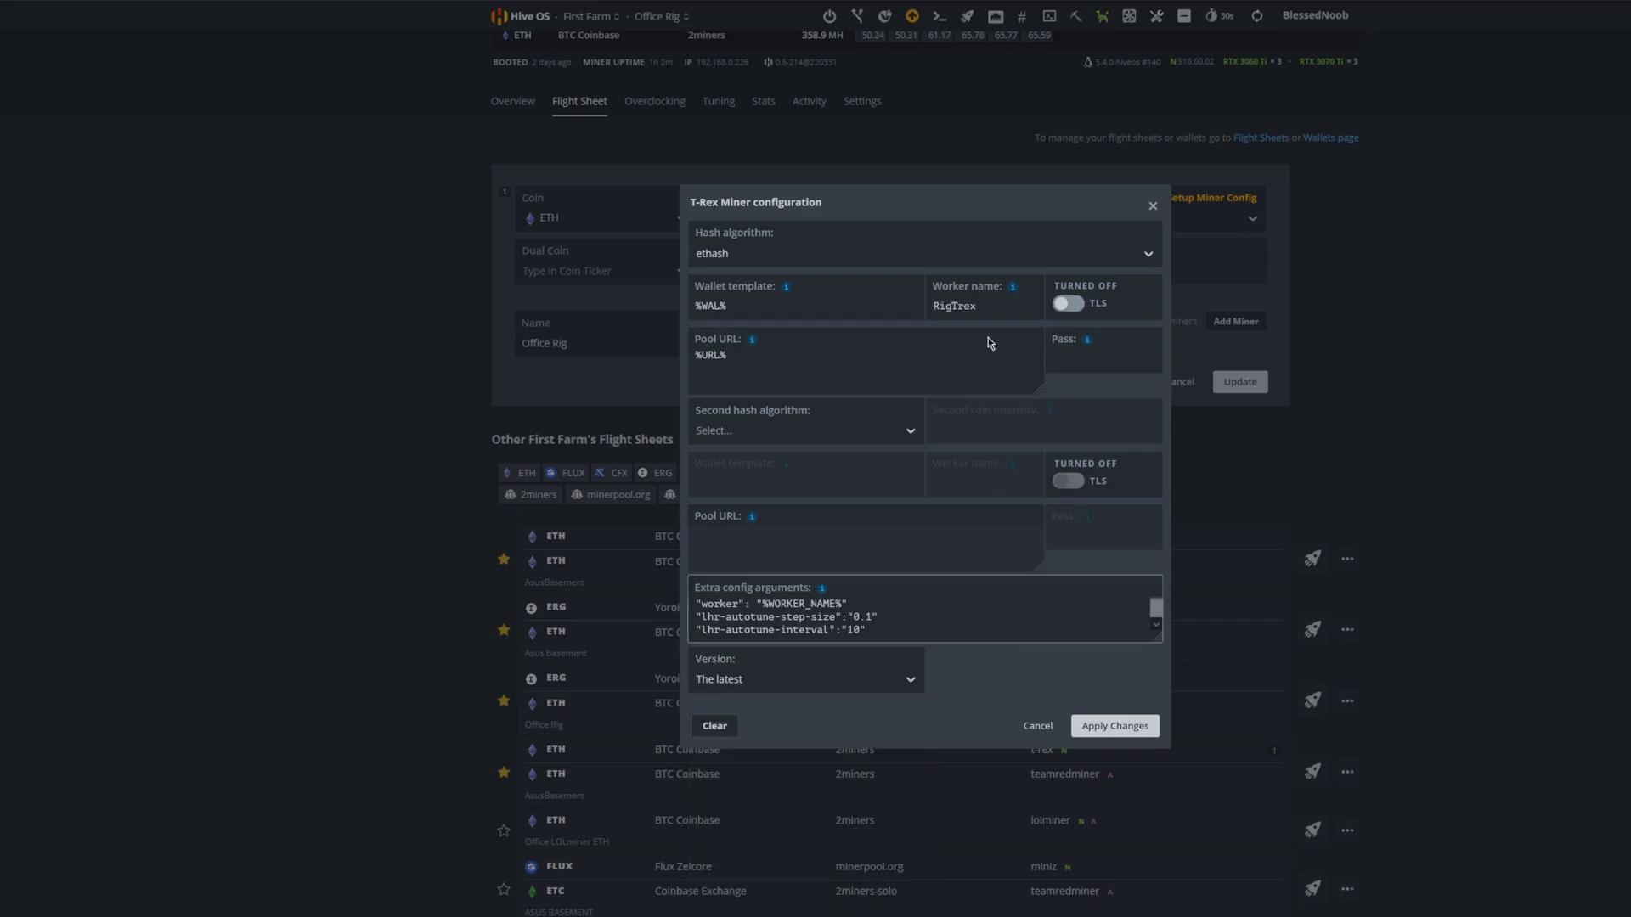
left_click(1036, 729)
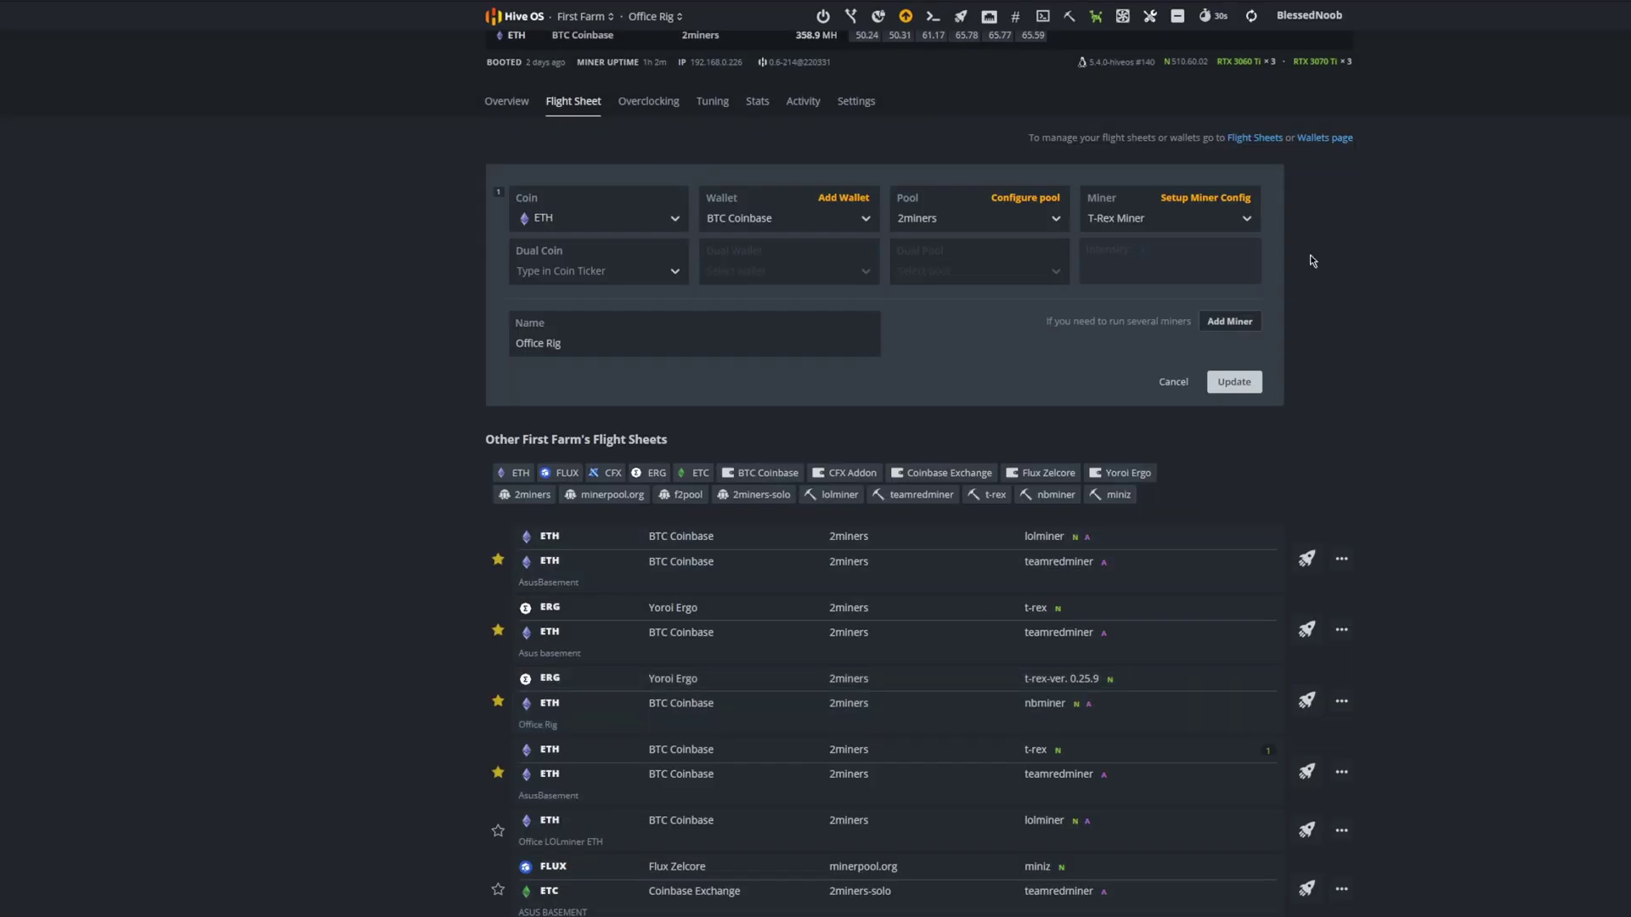
Step: Discard the flight sheet edit, return to the Office Rig overview and submit the console login
left_click(1175, 382)
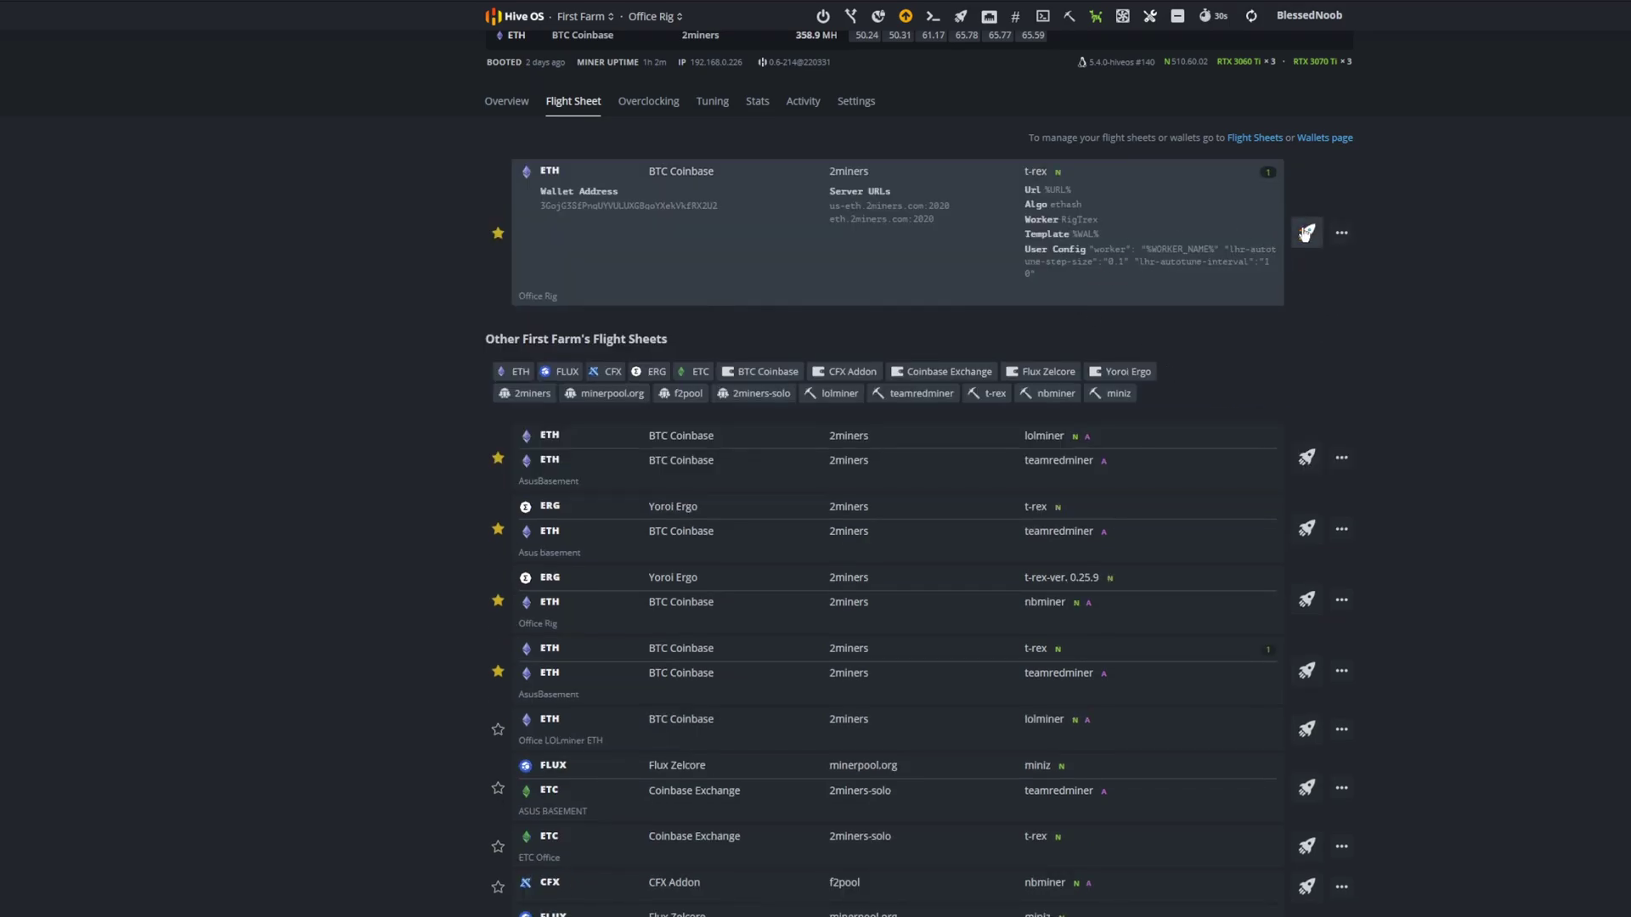
scroll(521, 313, "up", 1)
left_click(512, 171)
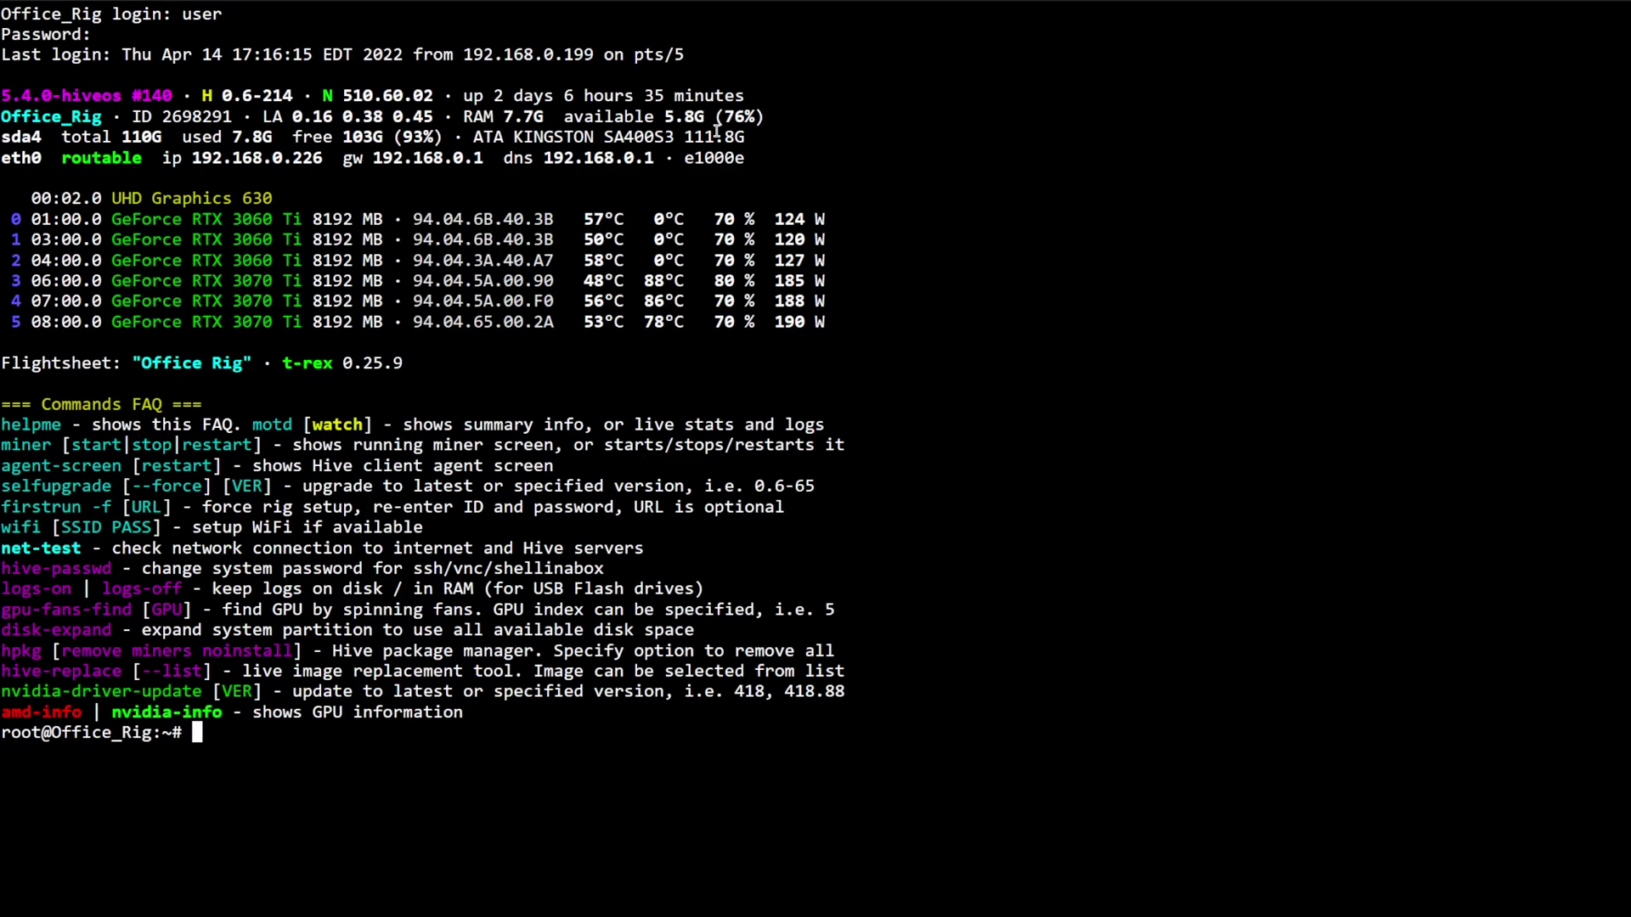
Step: Run 'miner' to confirm T-Rex v0.25.10 is mining at about 358 MH/s
type("miner")
key("Return")
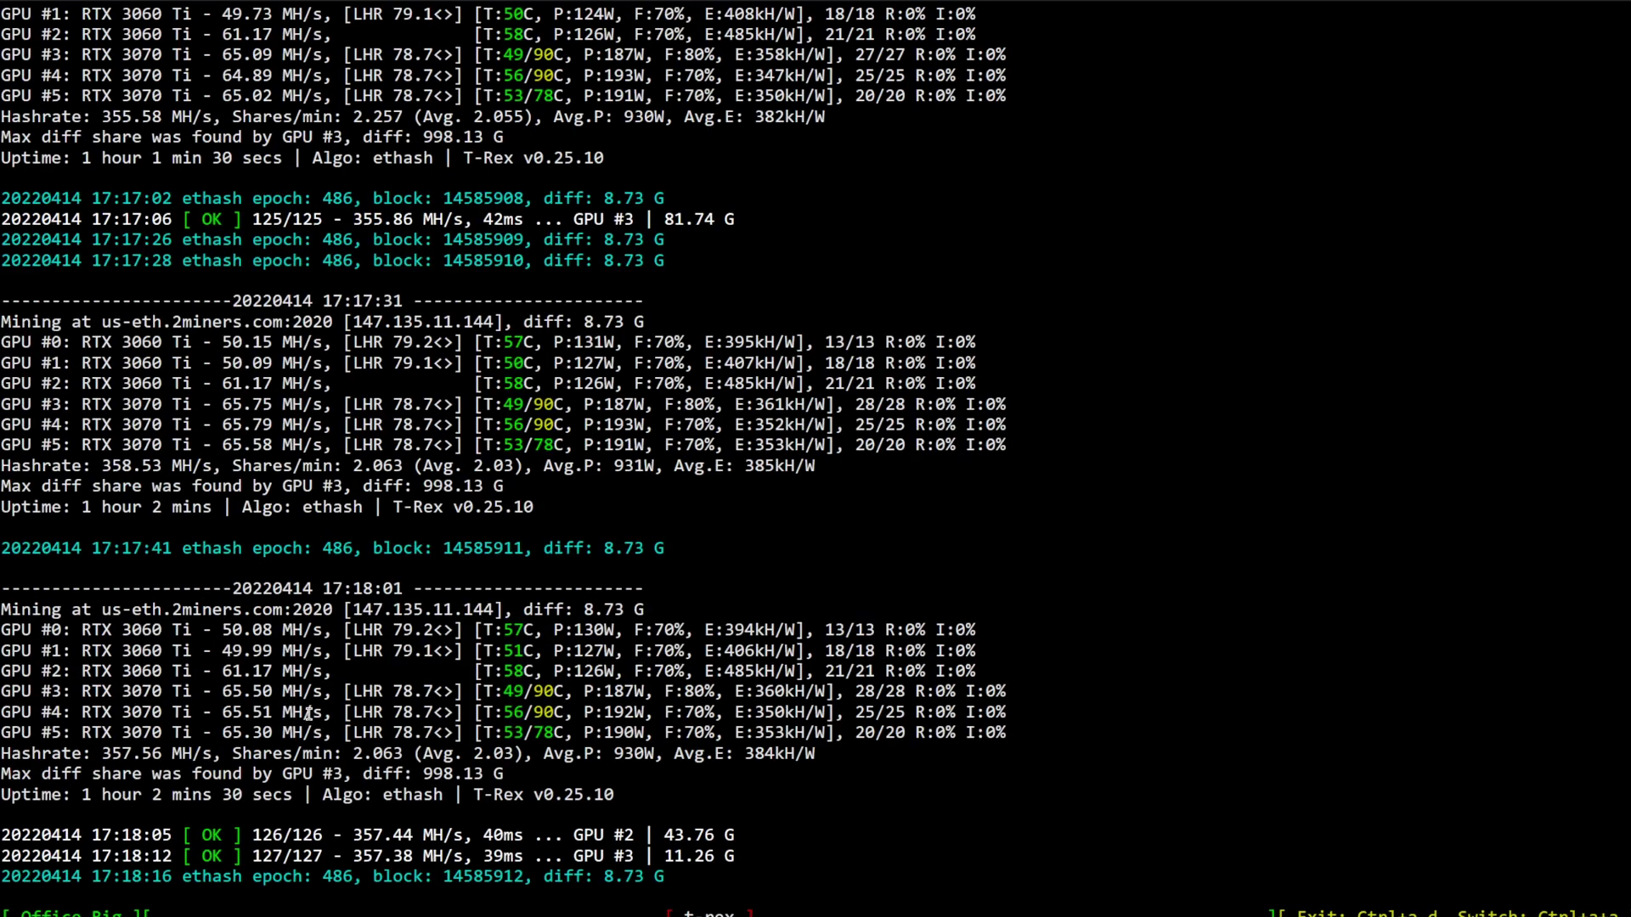
left_click_drag(571, 809, 611, 801)
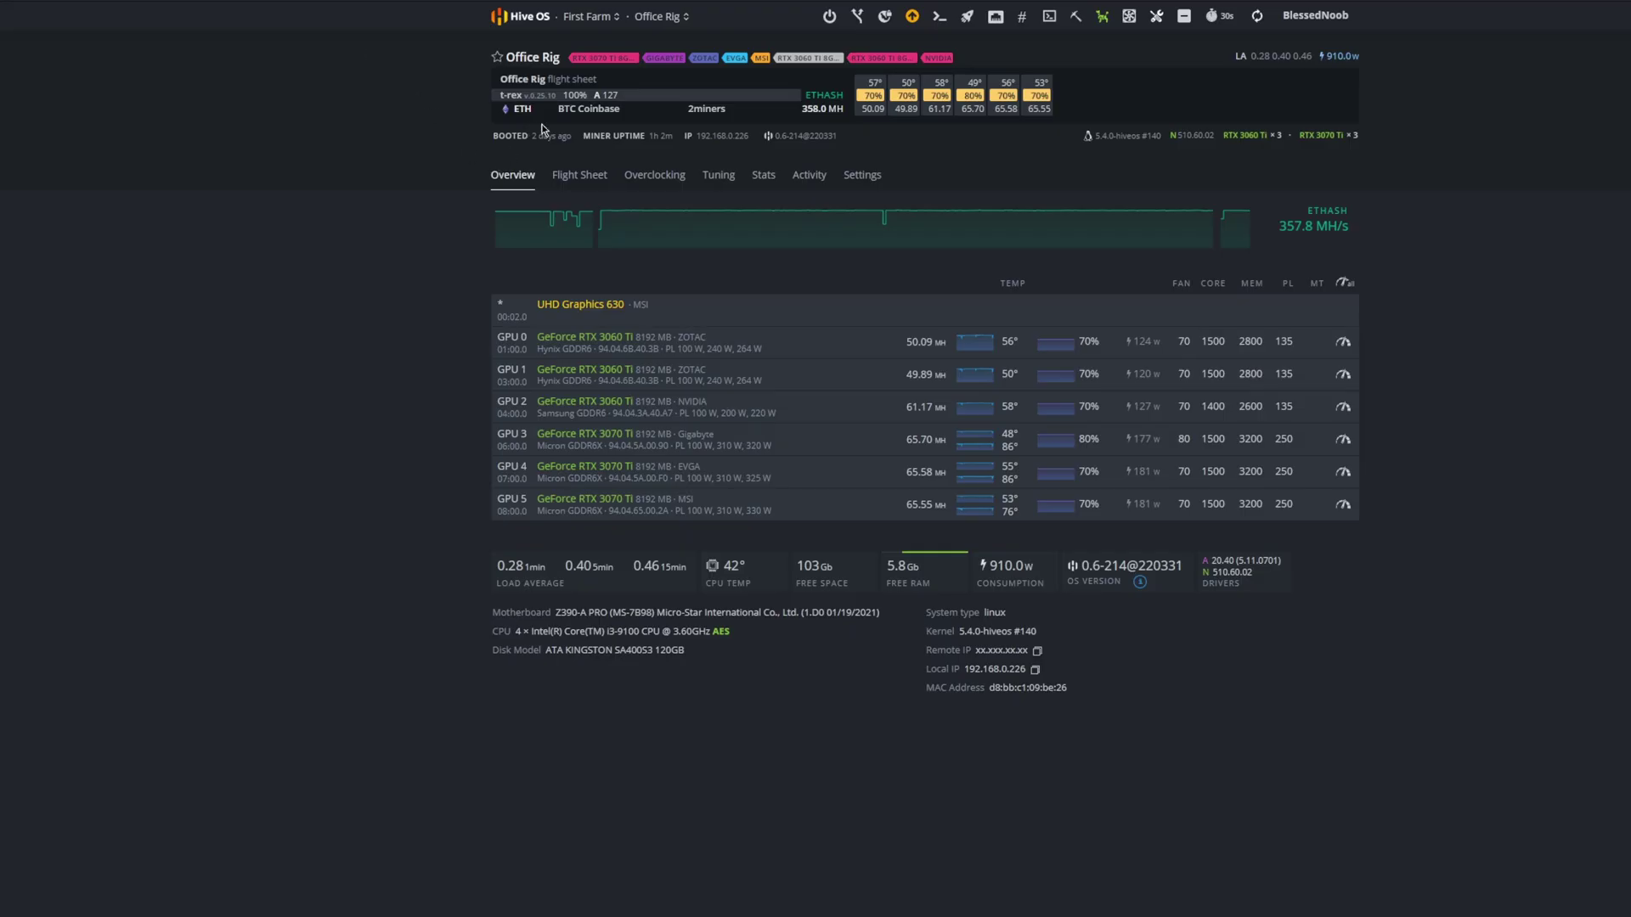
Step: Switch from Office Rig to Basement Rig 1 using the breadcrumb rig list
left_click(612, 175)
left_click(662, 16)
left_click(586, 105)
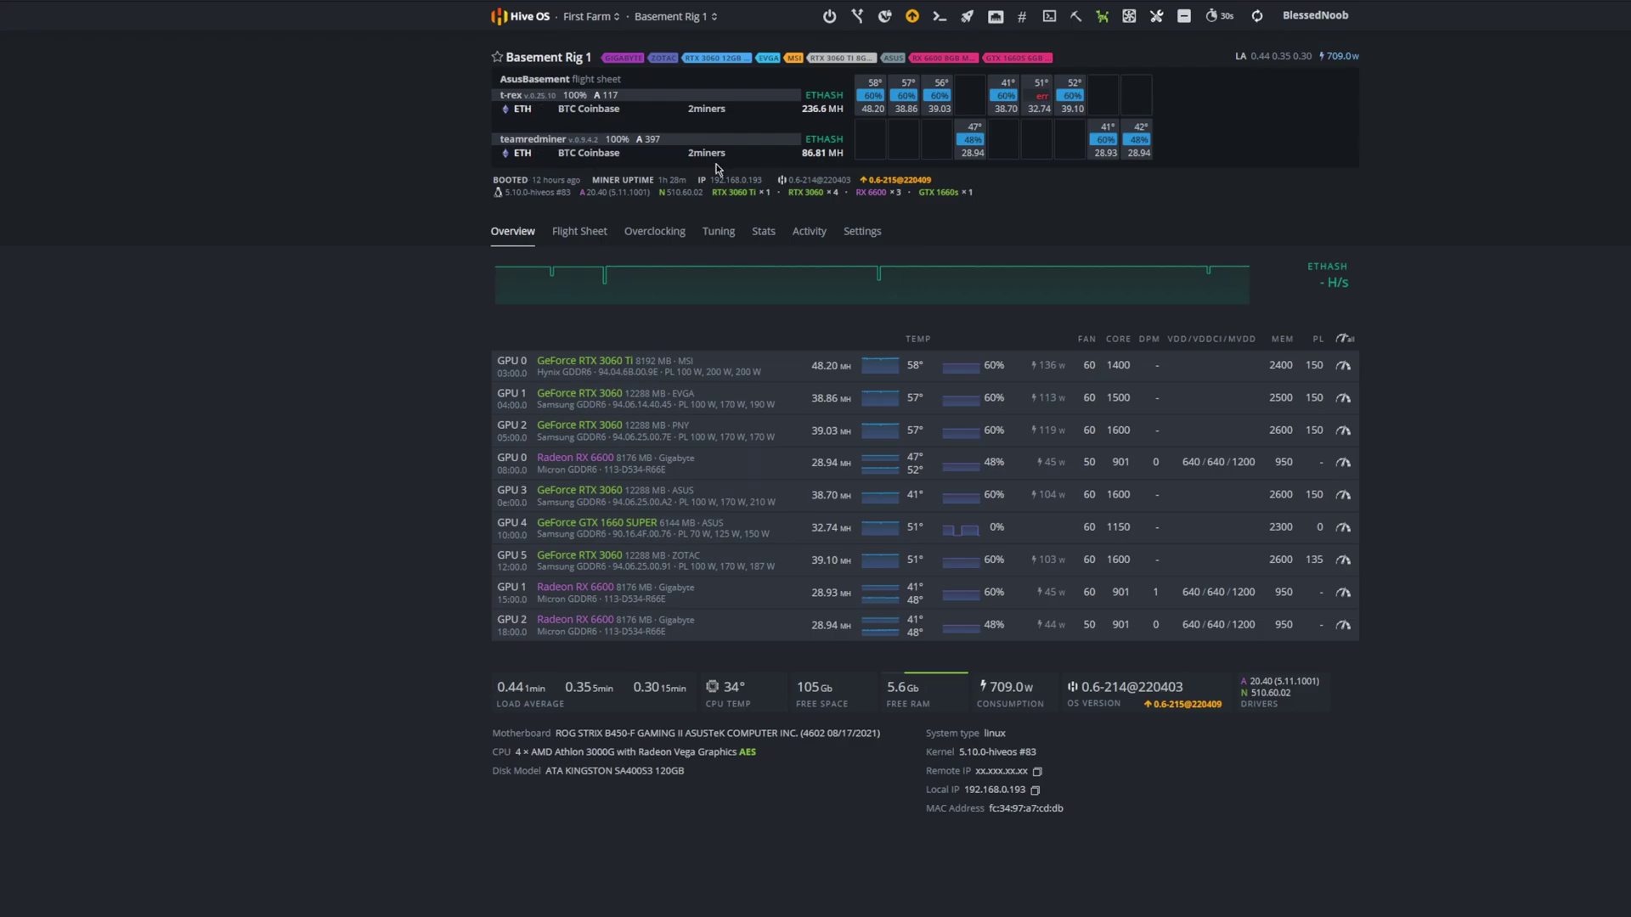
Step: Log into the Basement_Rig_1 console as 'user'
type("user")
key("Return")
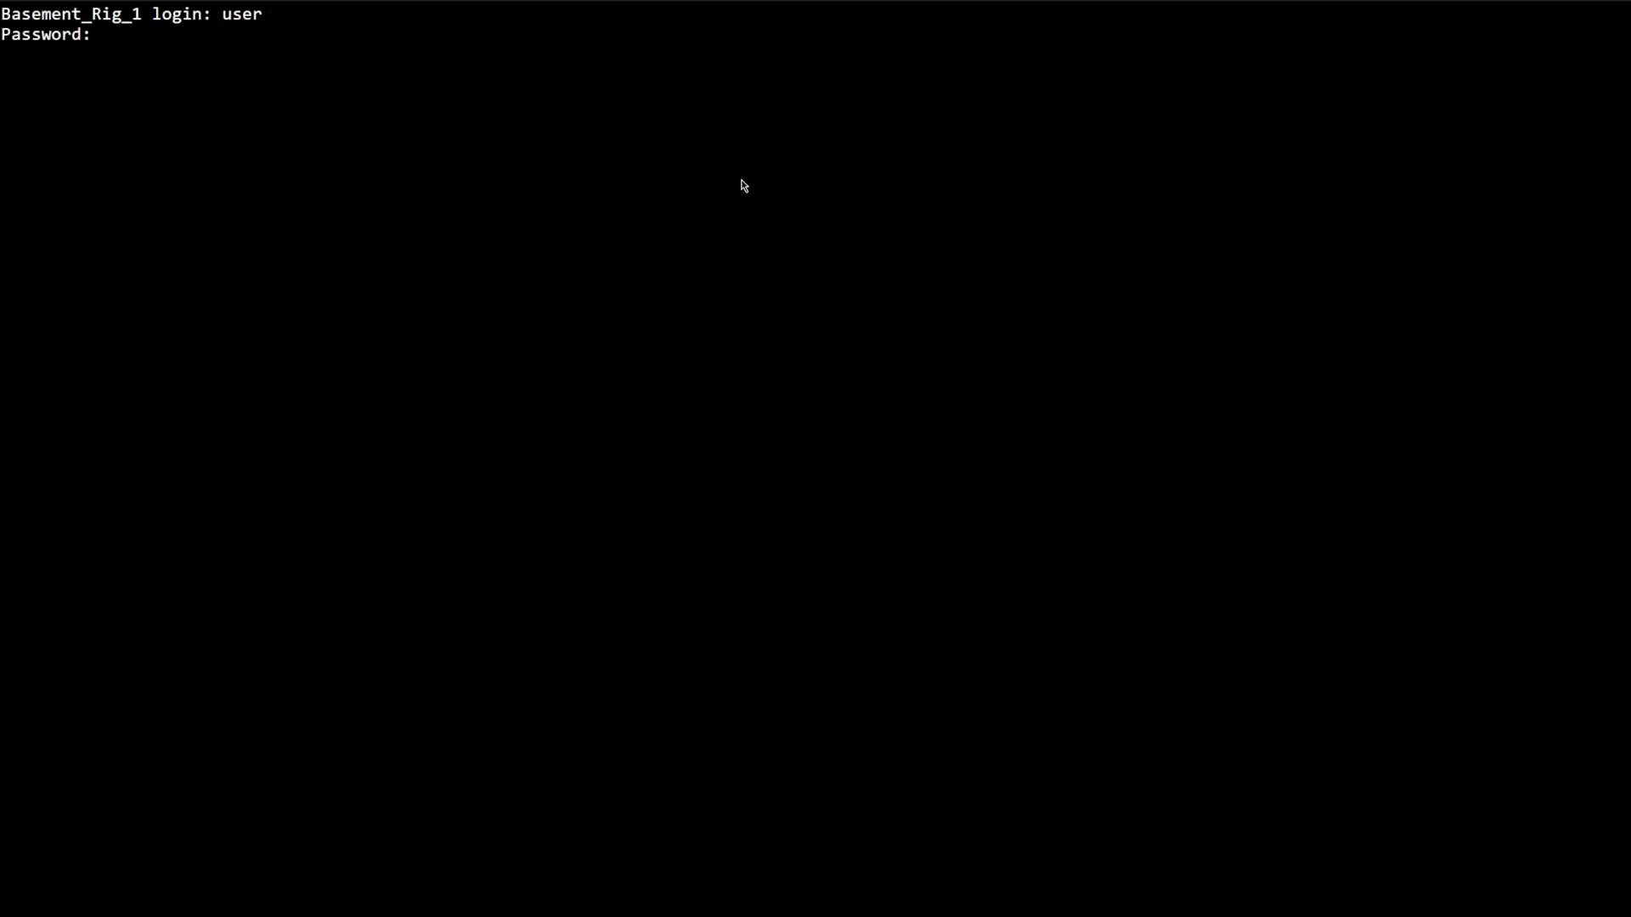
key("Return")
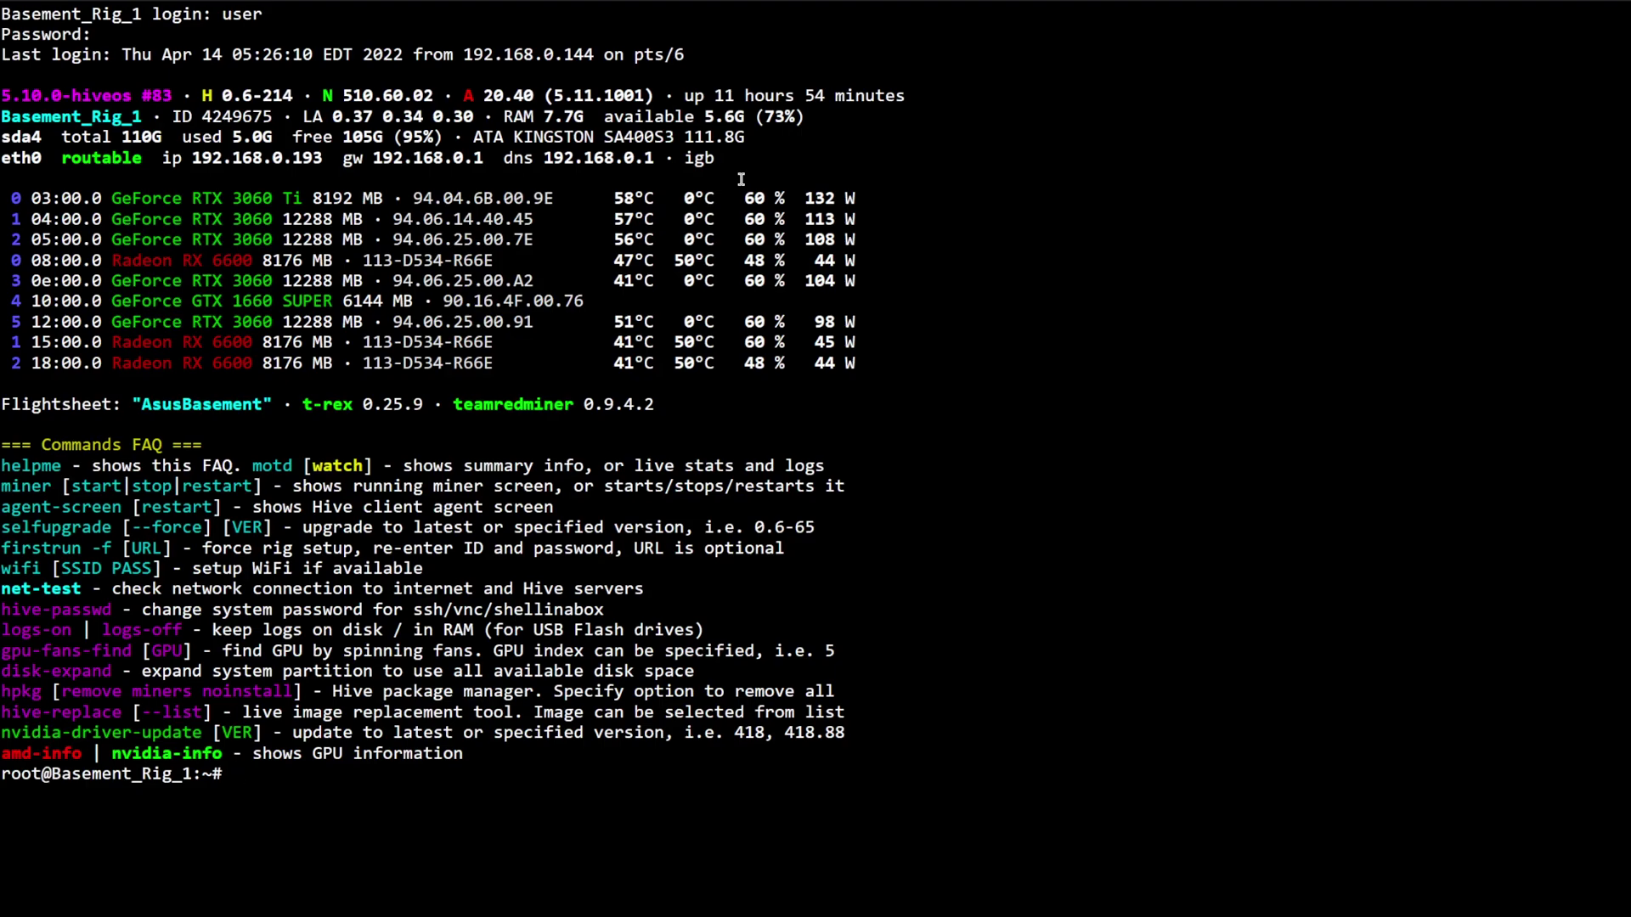
Step: Paste the T-Rex 0.25.10 install command at the root prompt and trim its end
right_click(265, 778)
left_click(331, 520)
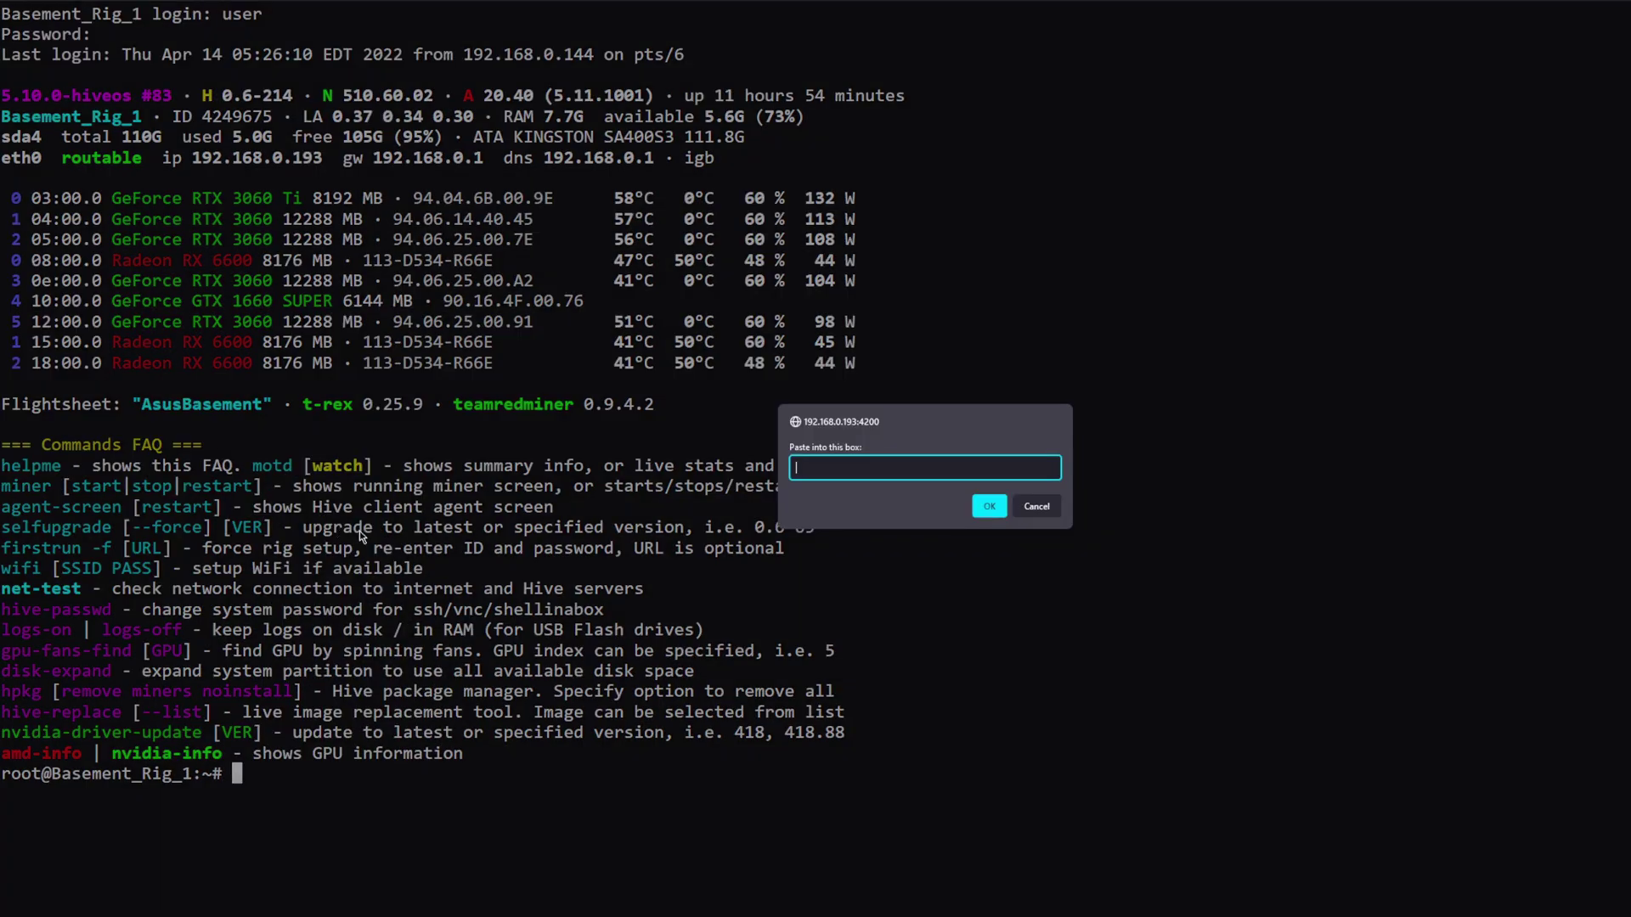
type("miner stop && cd /tmp && wget https://trex-miner.com/download/test/t-rex-0.25.10-linux.tar.gz && tar -xvf t-rex-0.25.10-linux.tar.gz && cp /tmp/t-rex /hive/miners/t-rex/0.25.9/ && miner start")
left_click(990, 507)
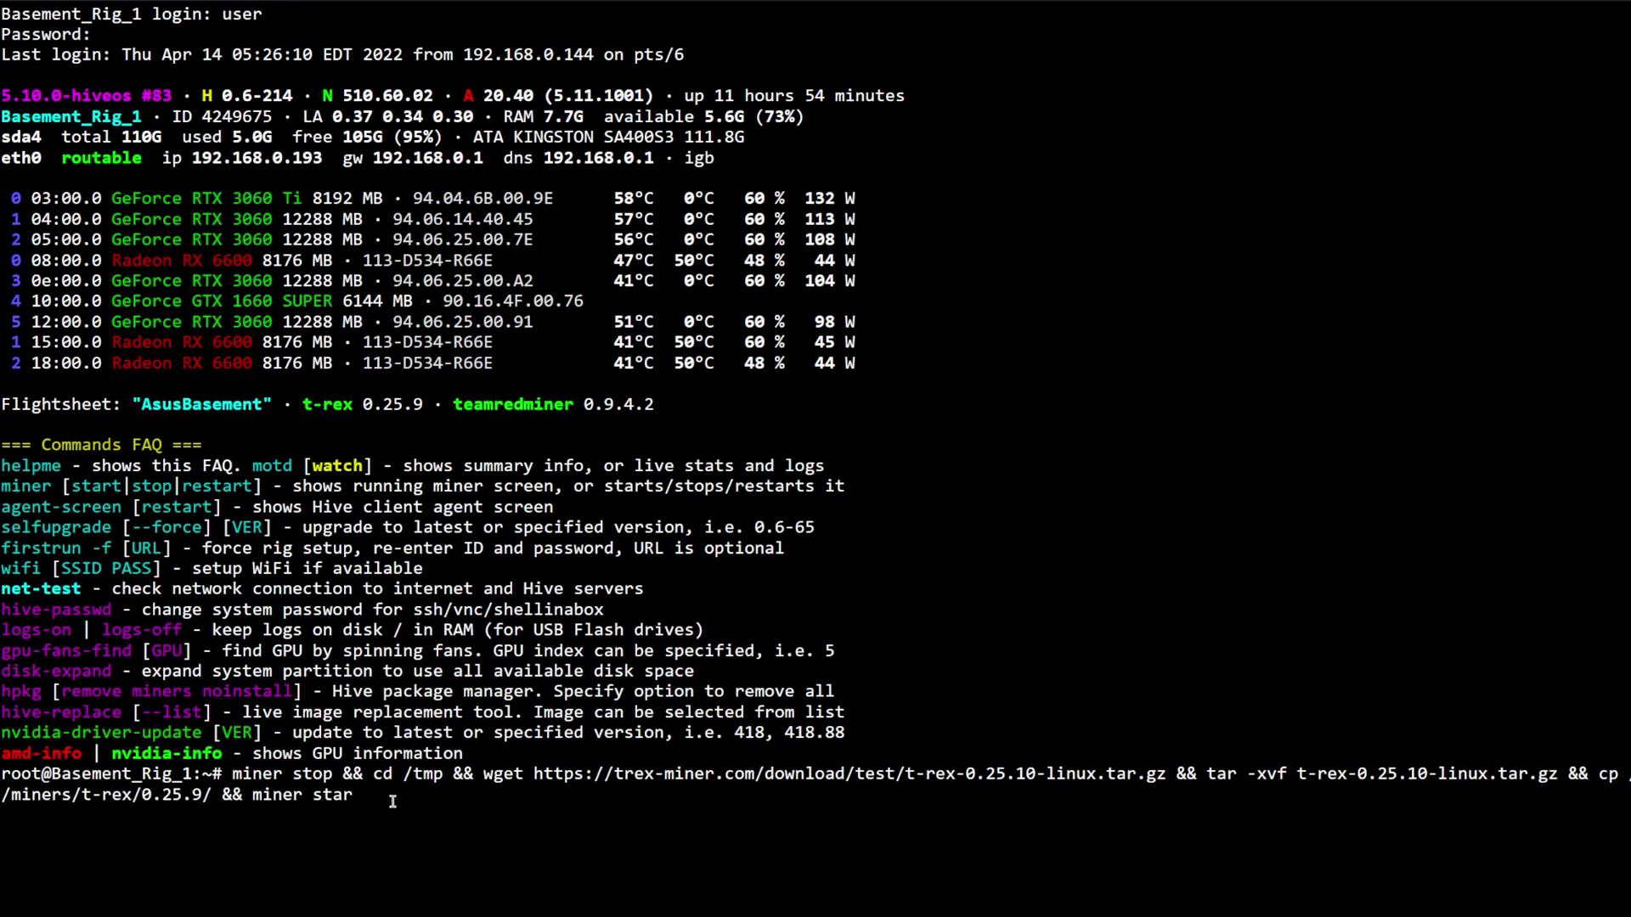
key("BackSpace")
key("BackSpace")
key("BackSpace")
key("BackSpace")
key("BackSpace")
key("BackSpace")
key("BackSpace")
key("BackSpace")
key("BackSpace")
key("Home")
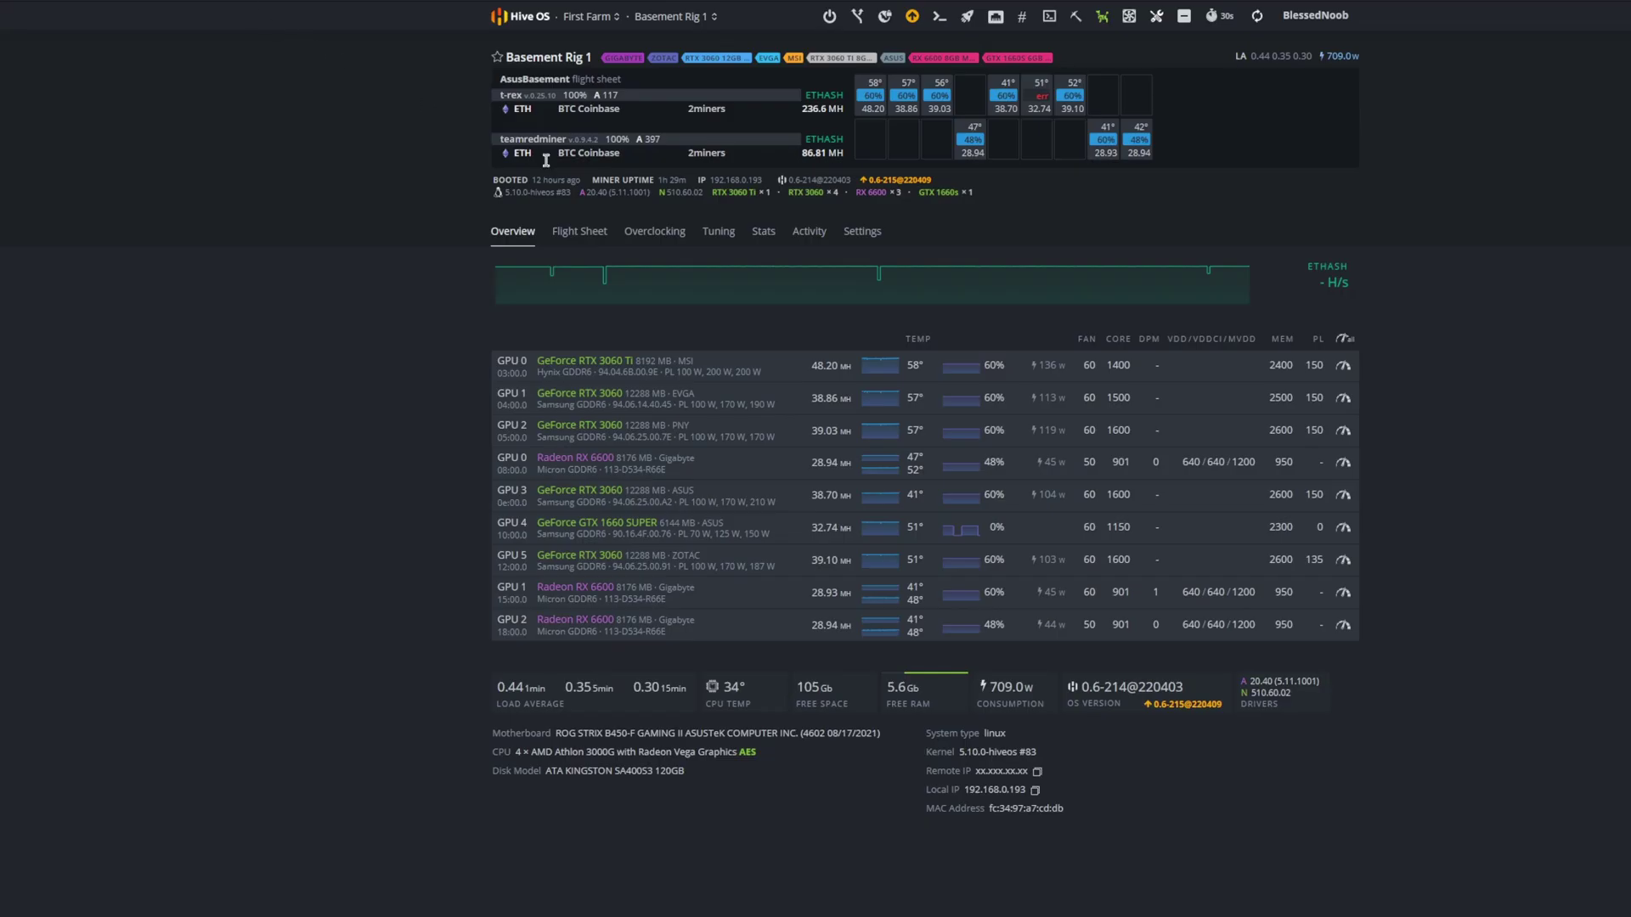
Step: Open Basement Rig 1's AsusBasement flight sheet for editing
left_click(583, 231)
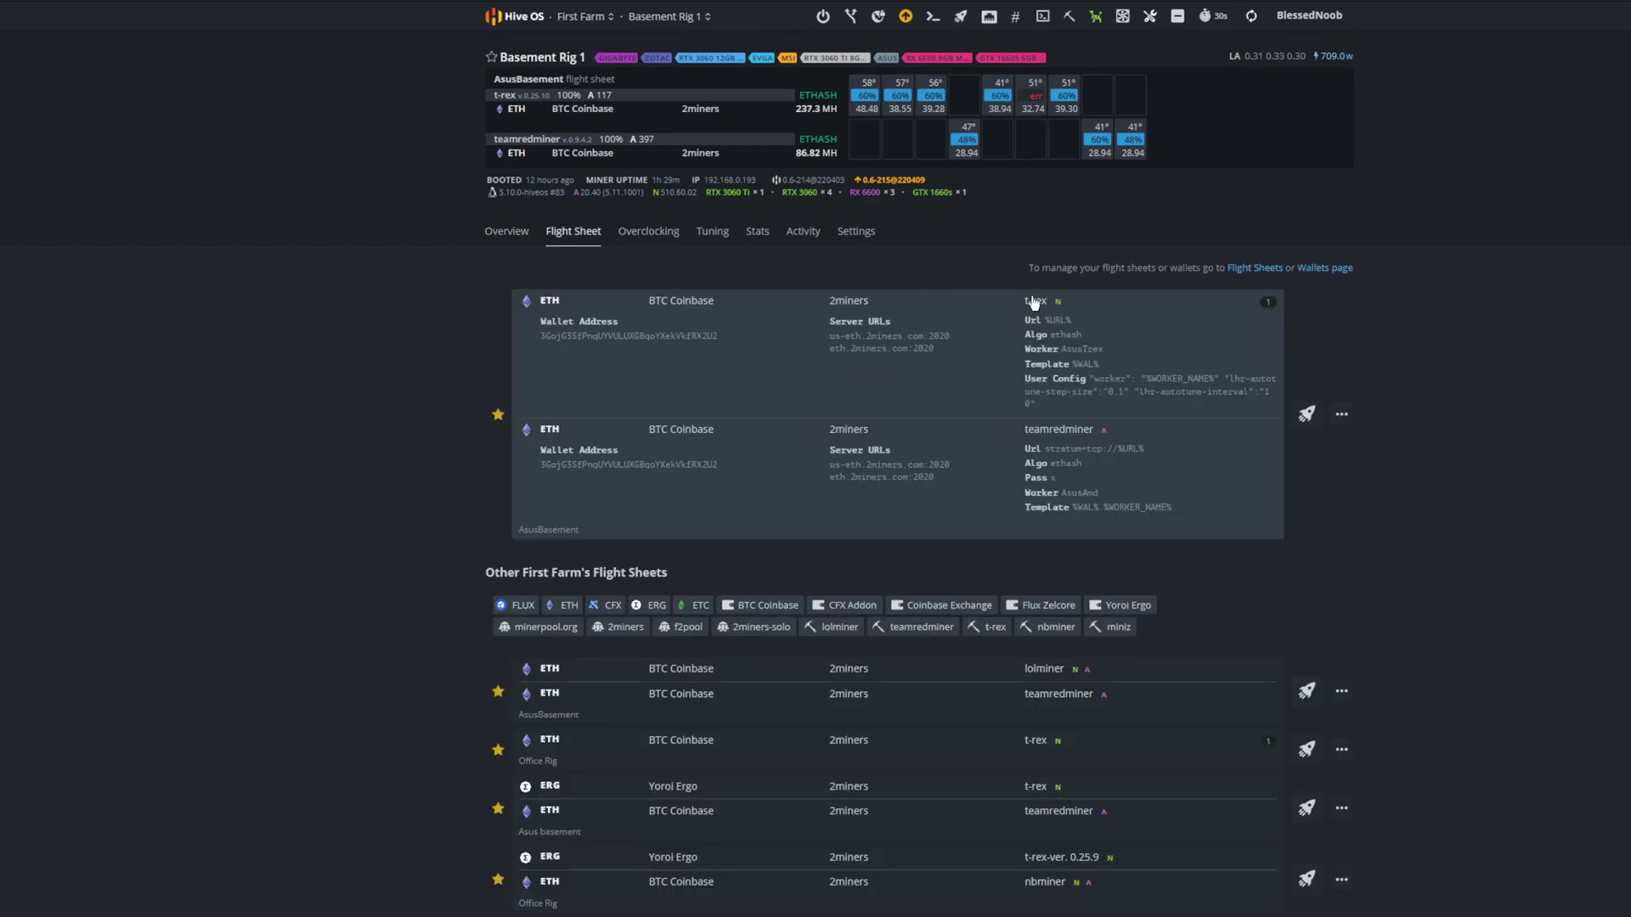
left_click(1342, 414)
left_click(1295, 443)
Step: Confirm the T-Rex version is The latest, discard the edit and return to the overview
left_click(1211, 355)
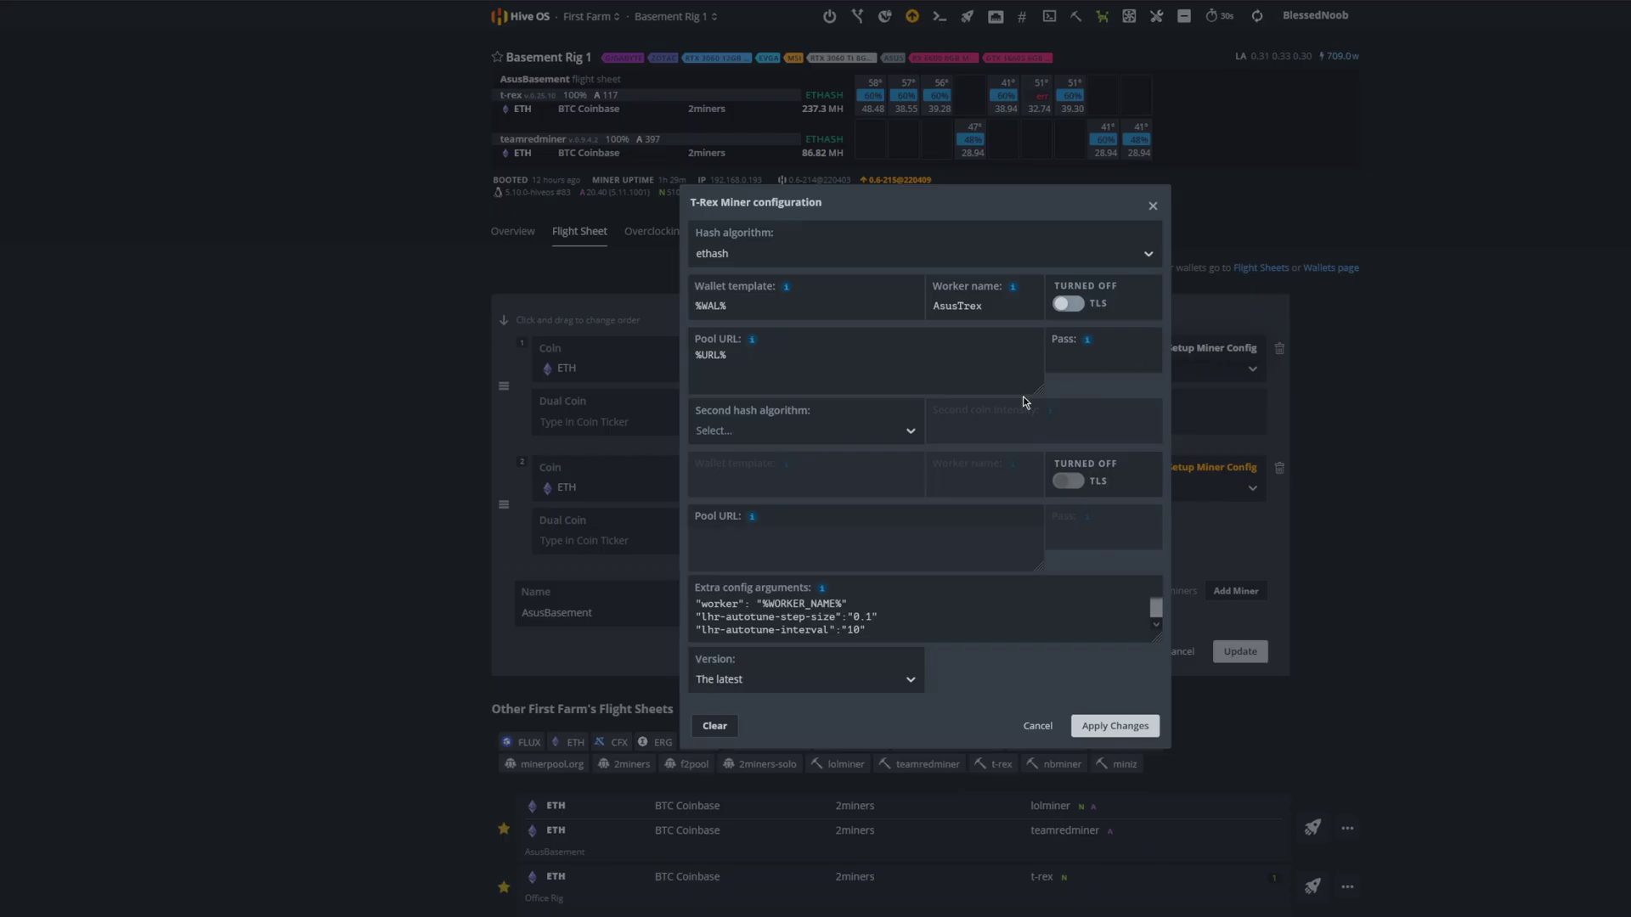
left_click(739, 679)
left_click(889, 700)
left_click(1032, 725)
left_click(1179, 654)
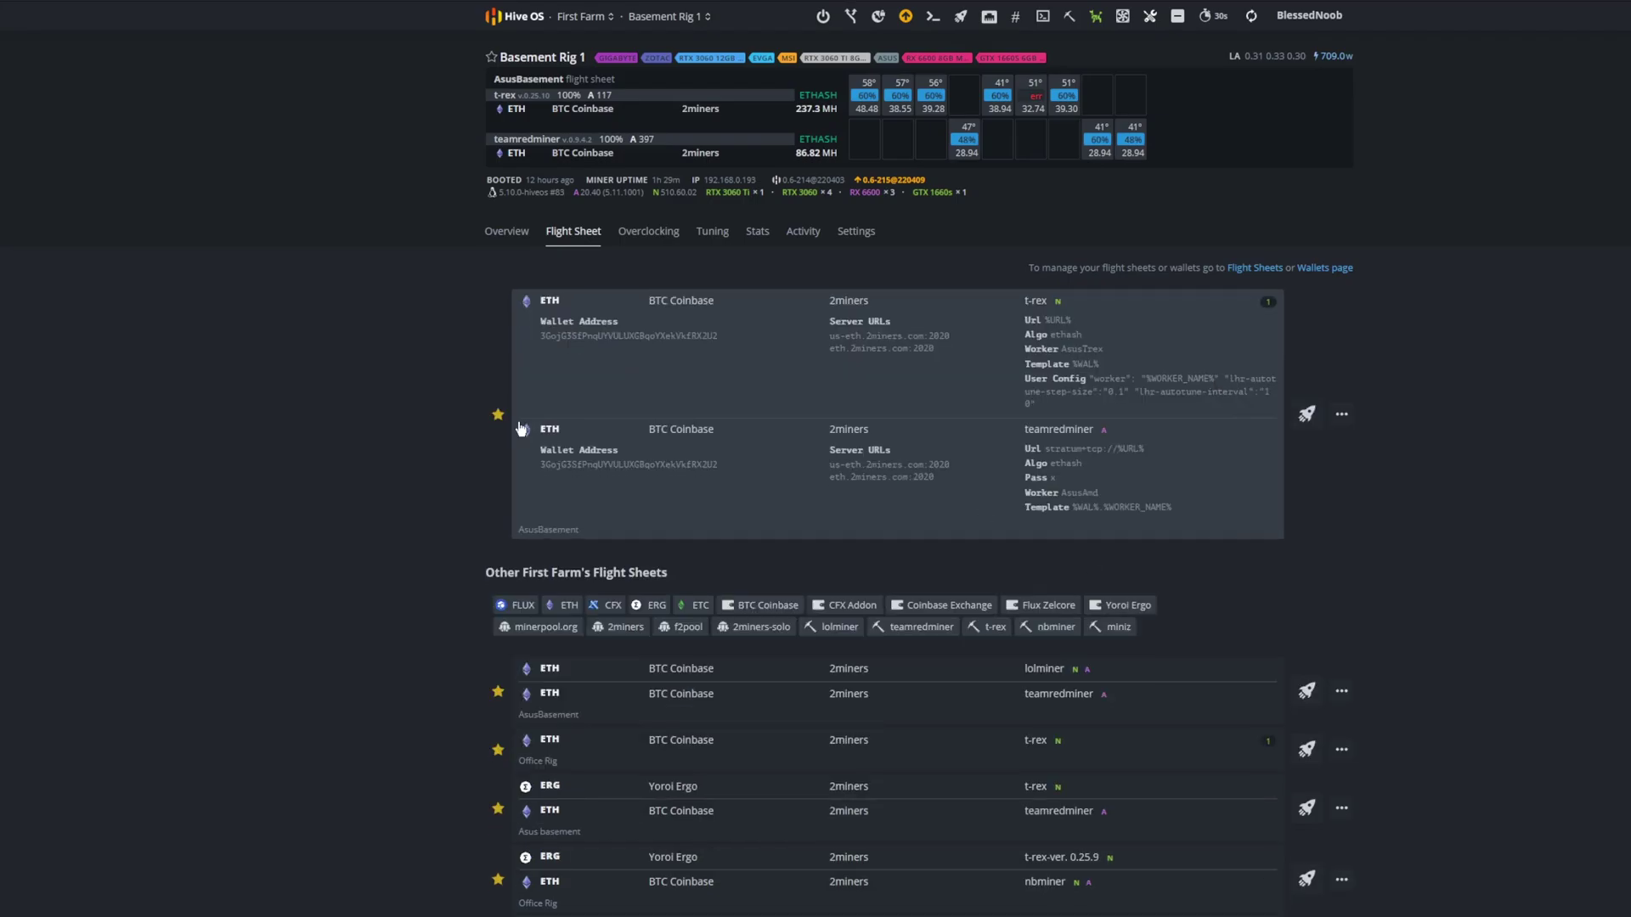
left_click(507, 231)
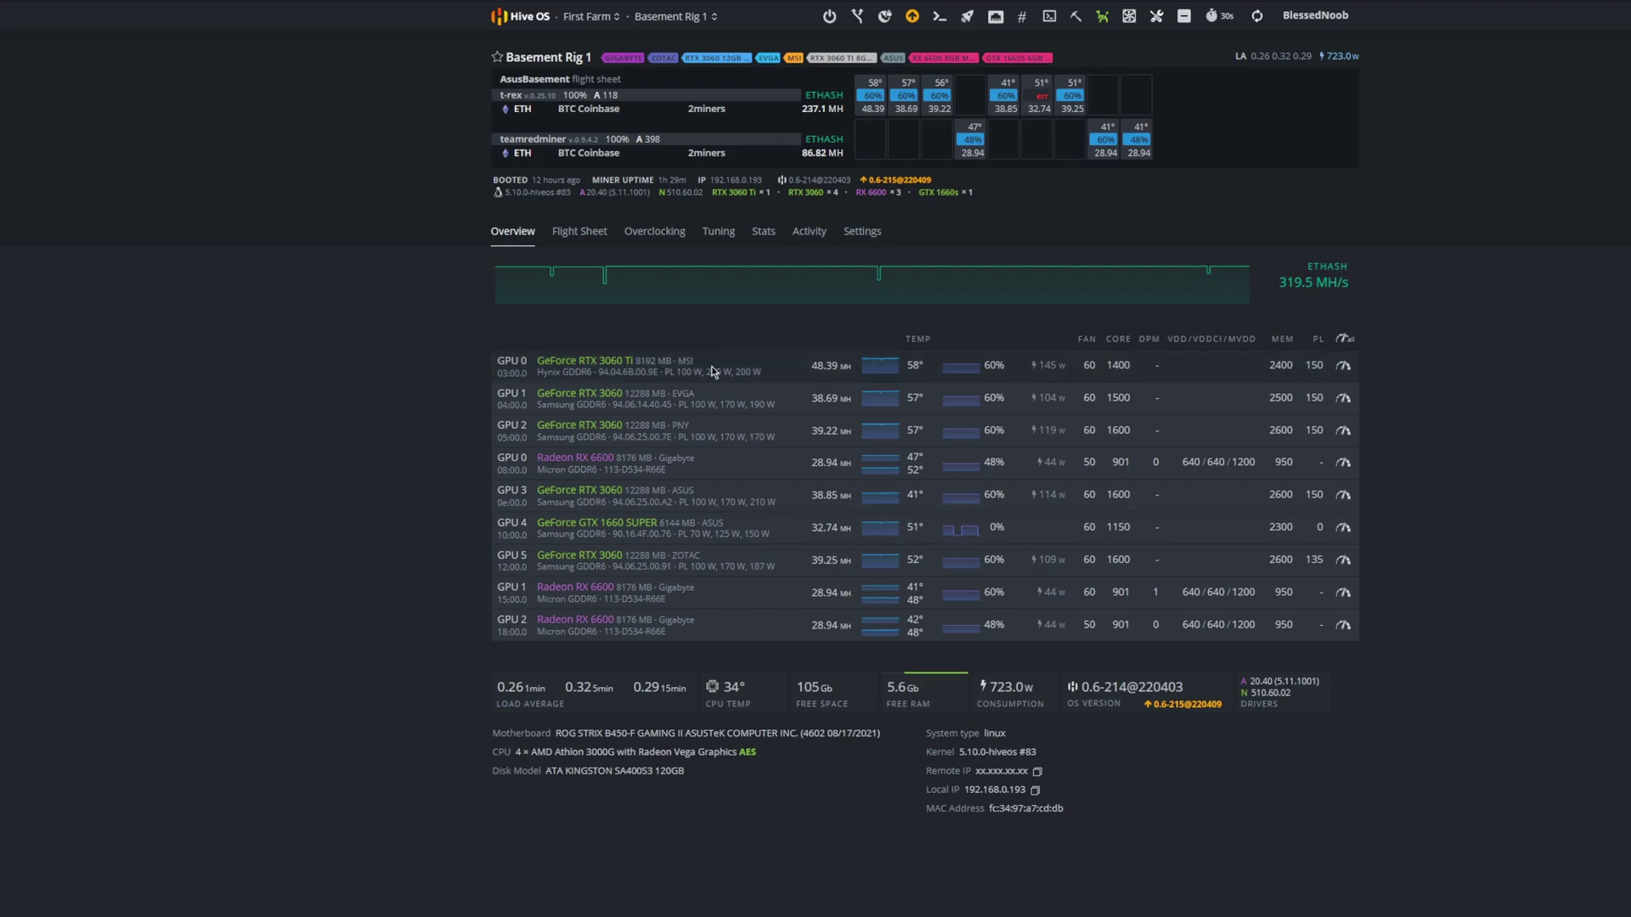
left_click_drag(722, 373, 584, 355)
left_click(794, 384)
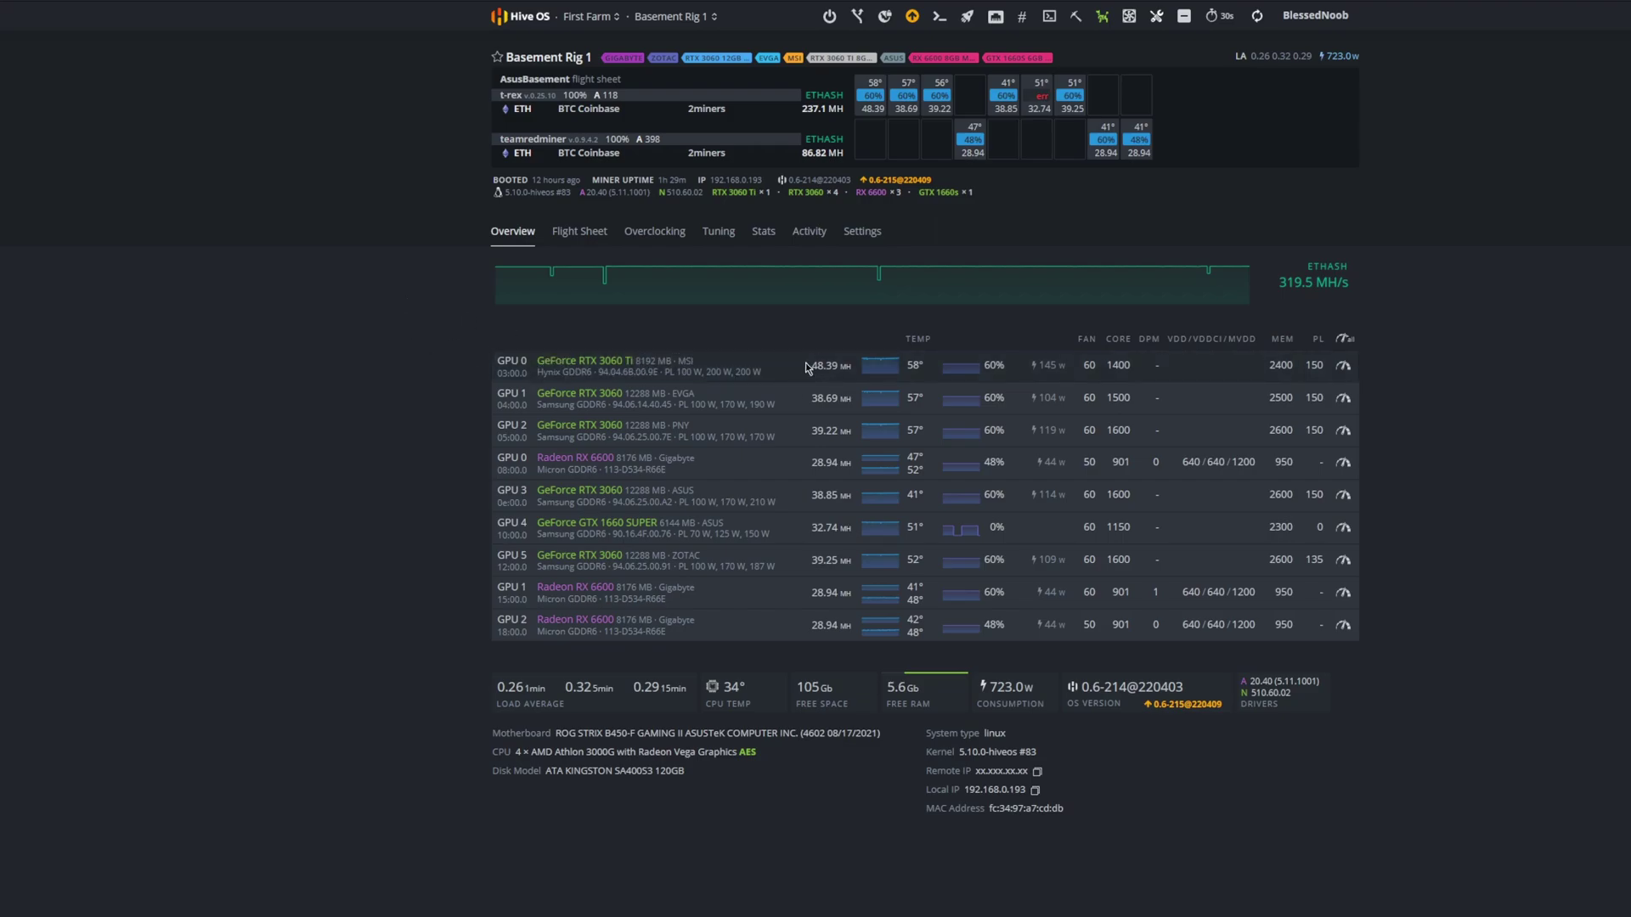